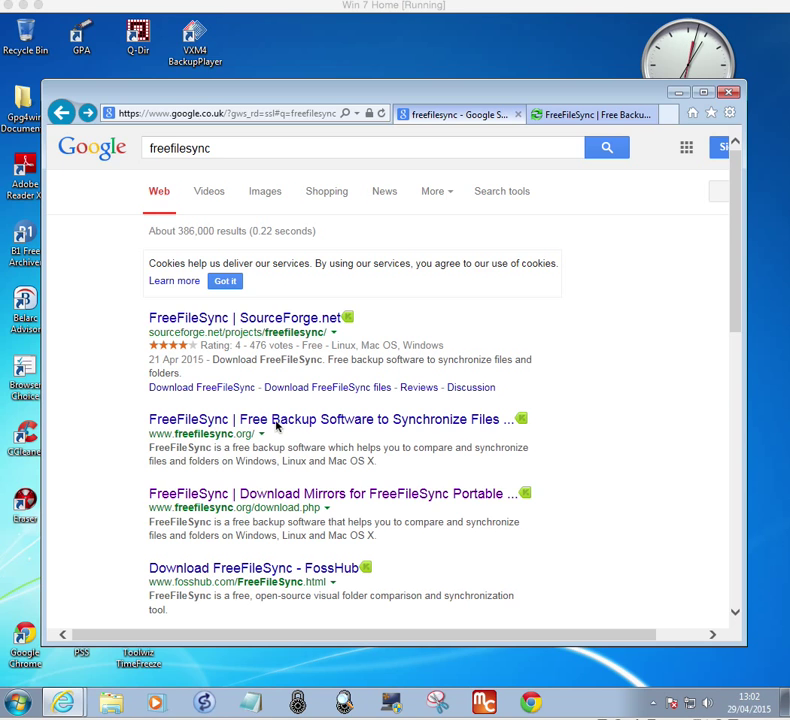
- Review the FreeFileSync home page, examining the product description, the supported platforms and the user reviews
{"action": "left_click", "coordinate": [572, 117]}
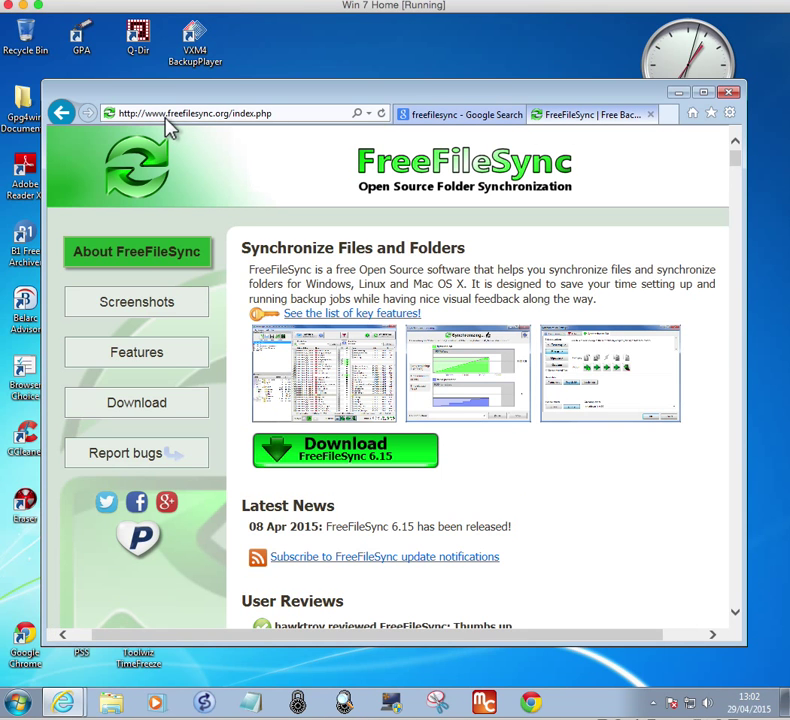
{"action": "left_click", "coordinate": [345, 272]}
{"action": "left_click_drag", "start_coordinate": [345, 272], "coordinate": [450, 282]}
{"action": "left_click_drag", "start_coordinate": [312, 284], "coordinate": [466, 283]}
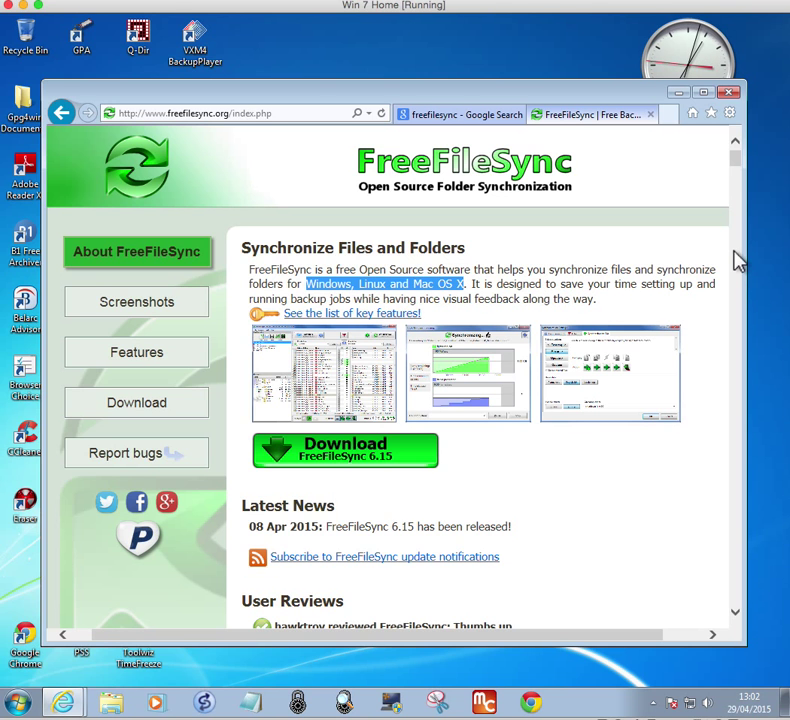
{"action": "left_click_drag", "start_coordinate": [737, 162], "coordinate": [749, 236]}
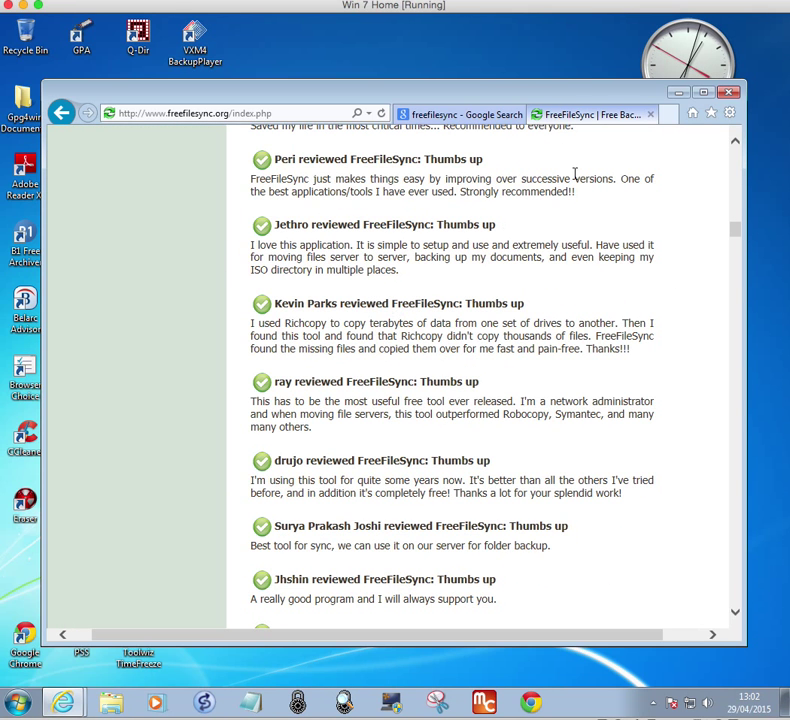
{"action": "left_click", "coordinate": [732, 170]}
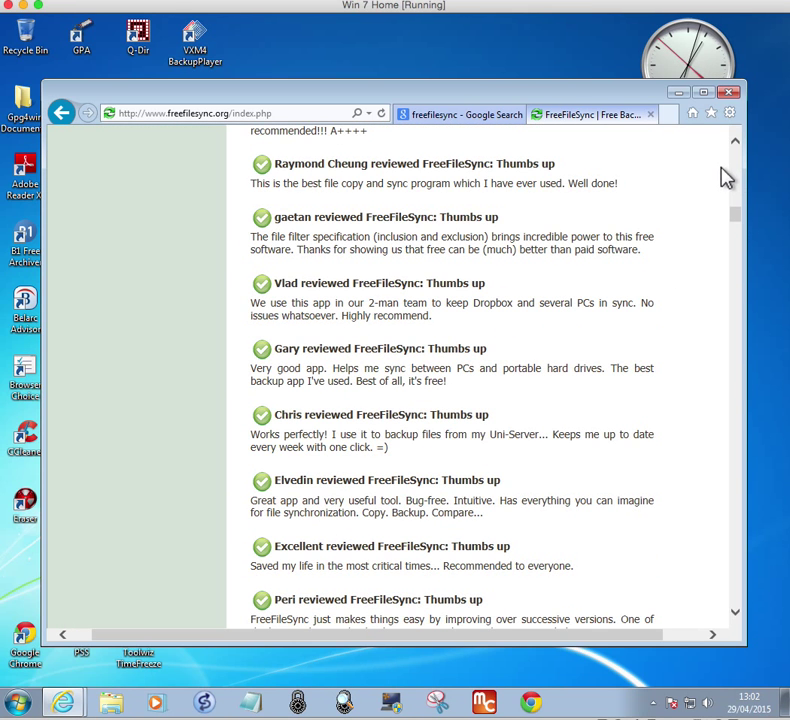
{"action": "left_click", "coordinate": [737, 171]}
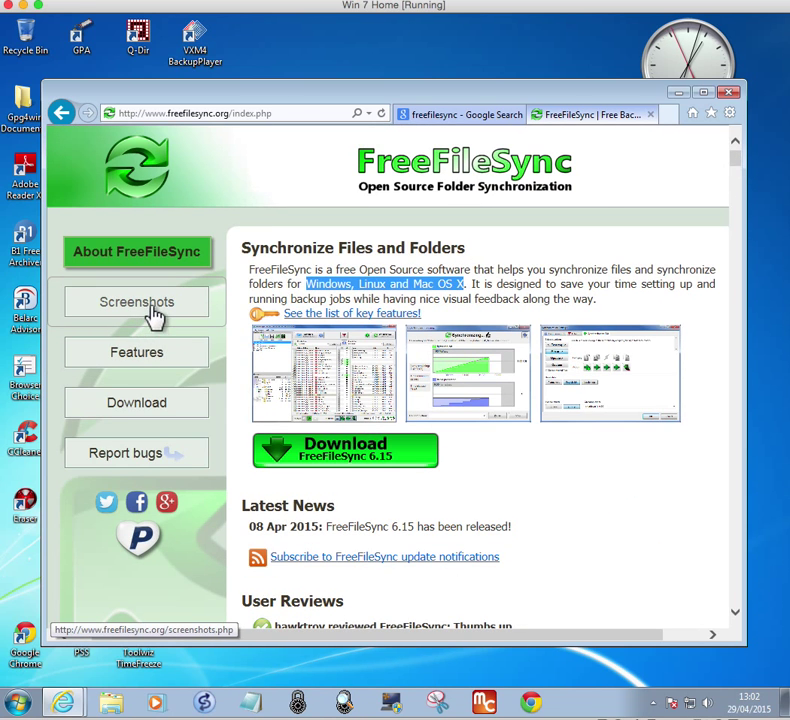
- Open the FreeFileSync features page and examine the key features and the supported Windows, Mac OS X and Linux systems
{"action": "left_click", "coordinate": [145, 368]}
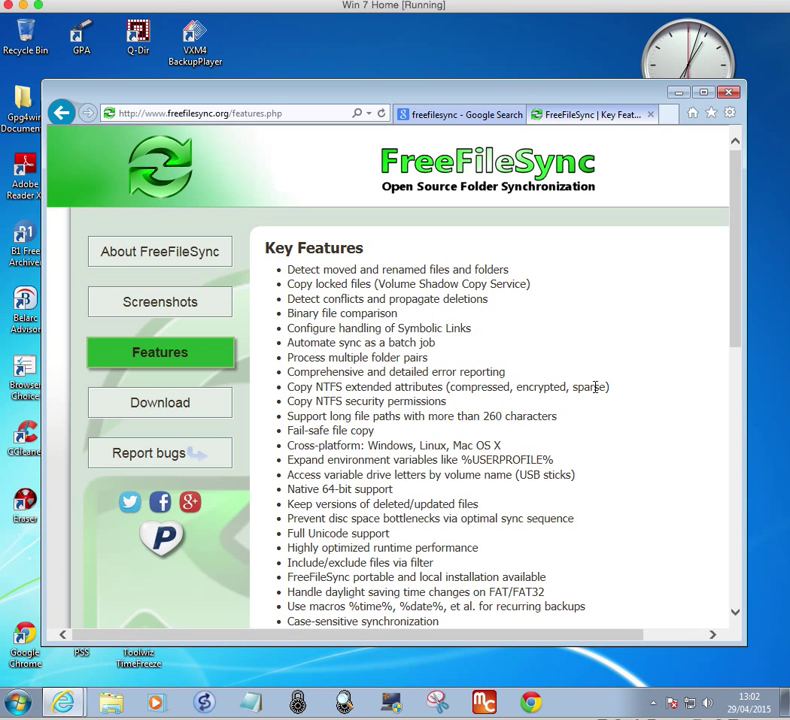
{"action": "left_click_drag", "start_coordinate": [744, 335], "coordinate": [532, 400]}
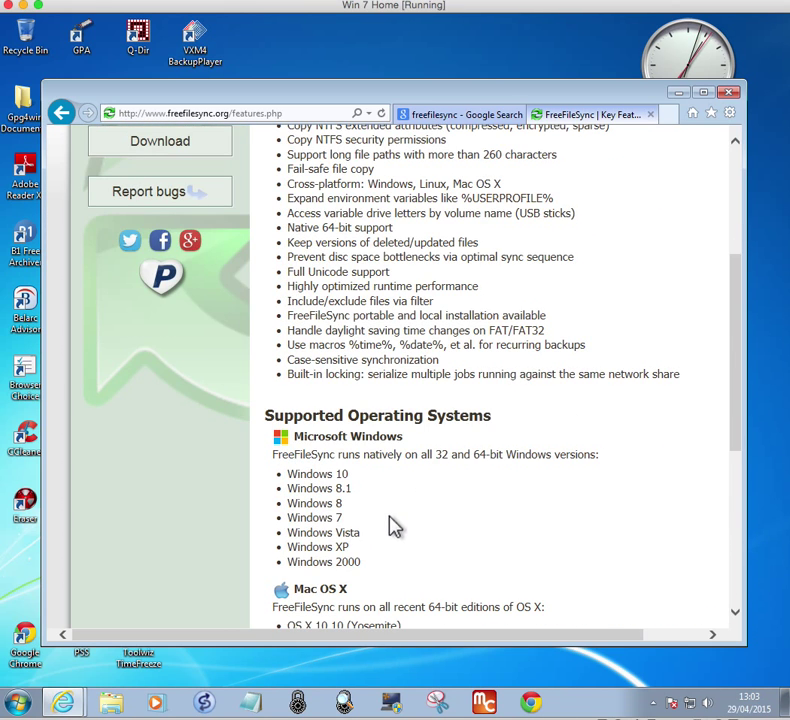
{"action": "left_click", "coordinate": [735, 614]}
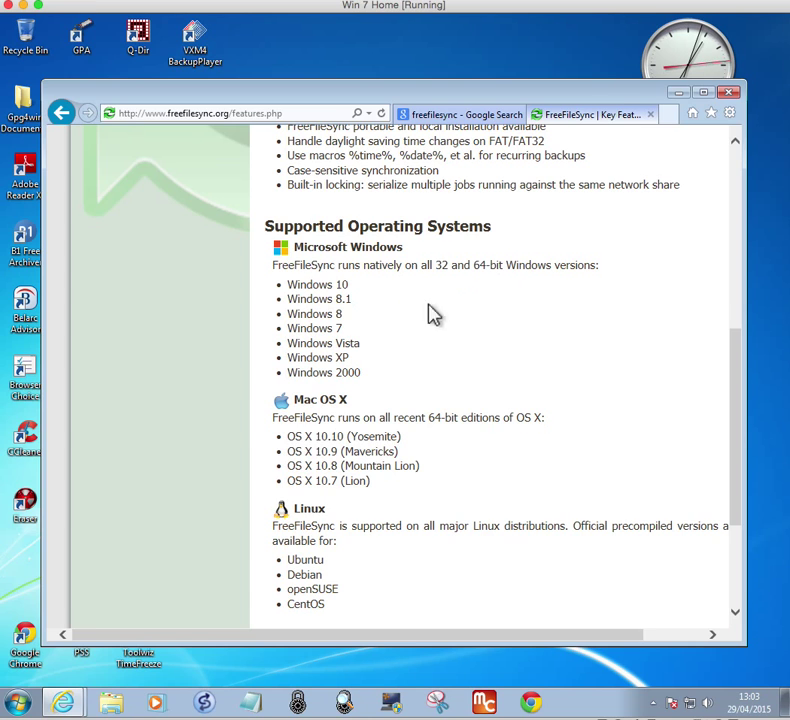
{"action": "left_click", "coordinate": [348, 298]}
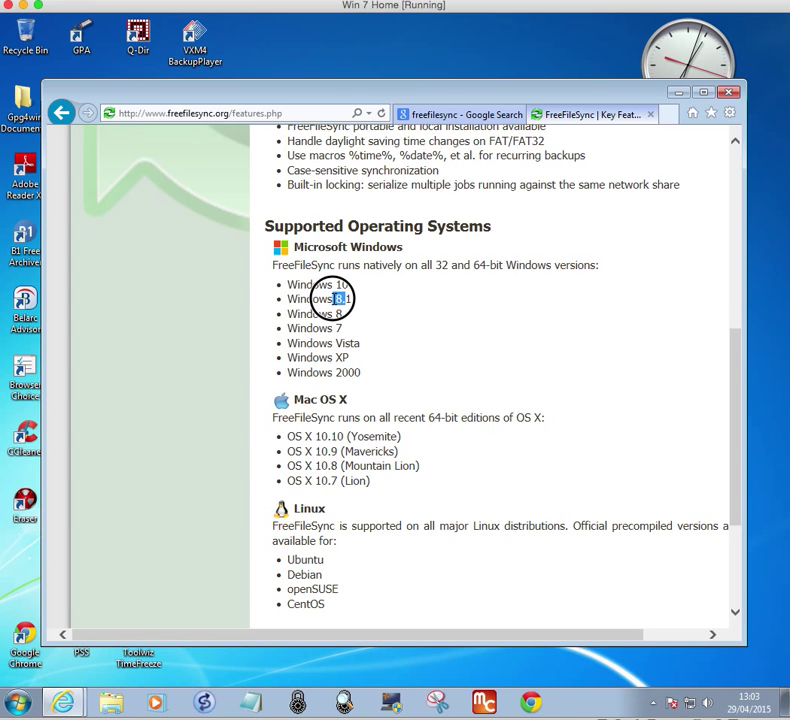
{"action": "double_click", "coordinate": [337, 328]}
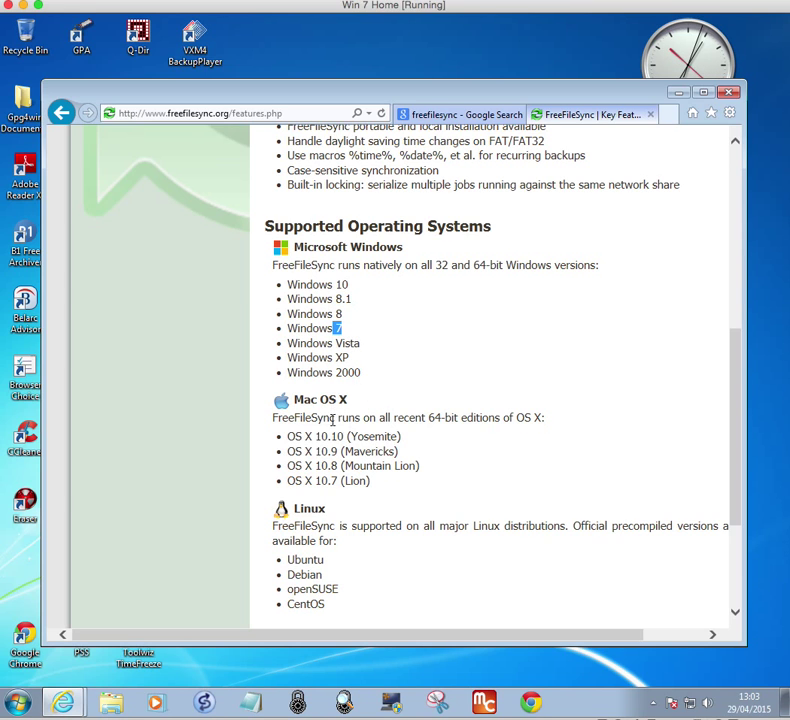
{"action": "left_click_drag", "start_coordinate": [333, 436], "coordinate": [400, 437]}
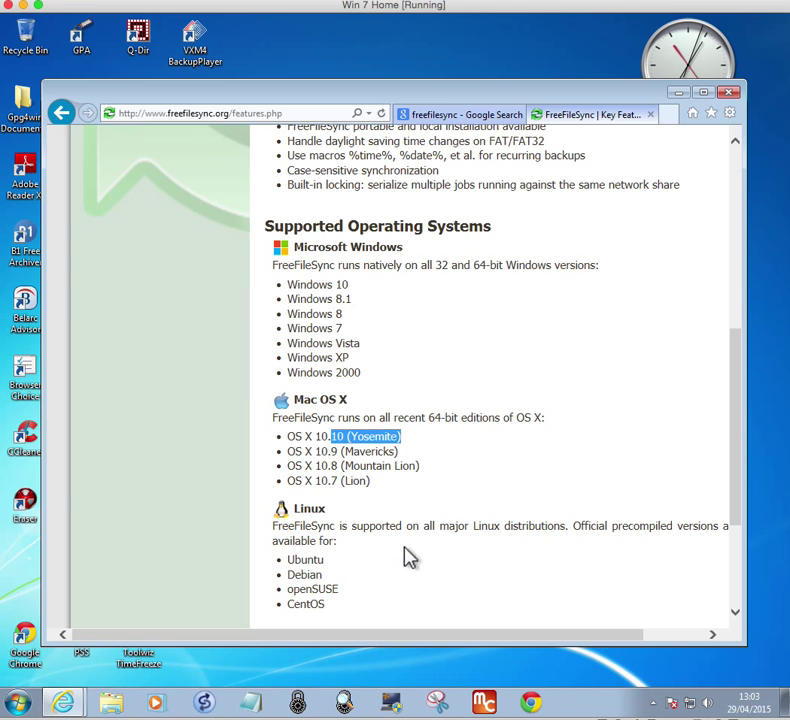
{"action": "left_click_drag", "start_coordinate": [740, 481], "coordinate": [736, 549]}
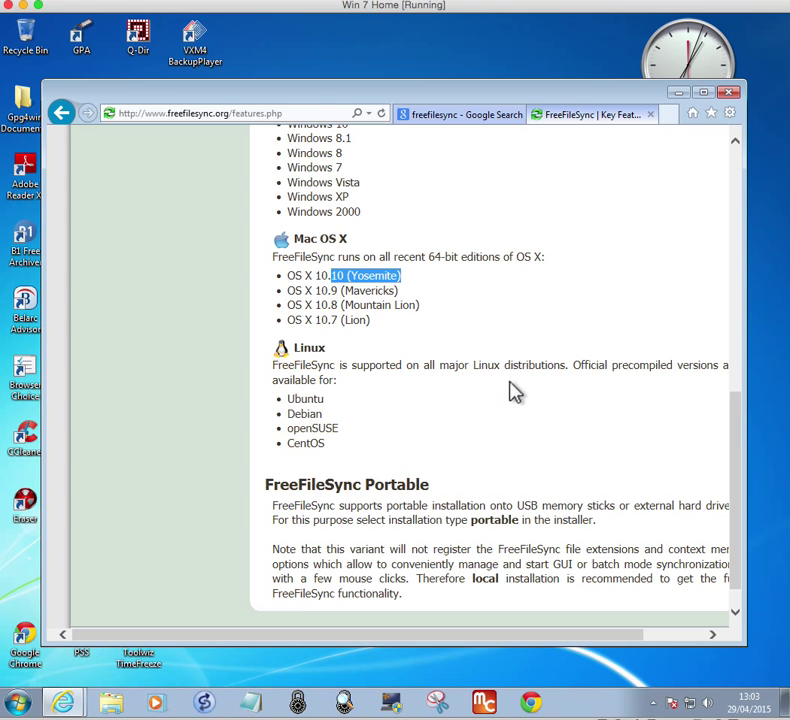
{"action": "left_click_drag", "start_coordinate": [486, 365], "coordinate": [511, 374]}
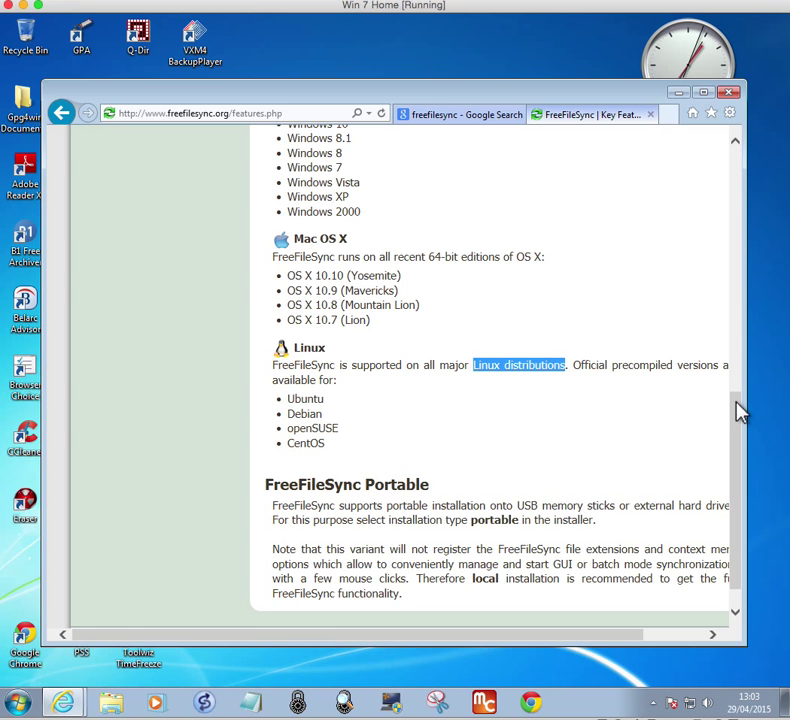
- Read the FreeFileSync Portable section, highlighting the recommendations for local and portable installation
{"action": "left_click_drag", "start_coordinate": [735, 411], "coordinate": [740, 430]}
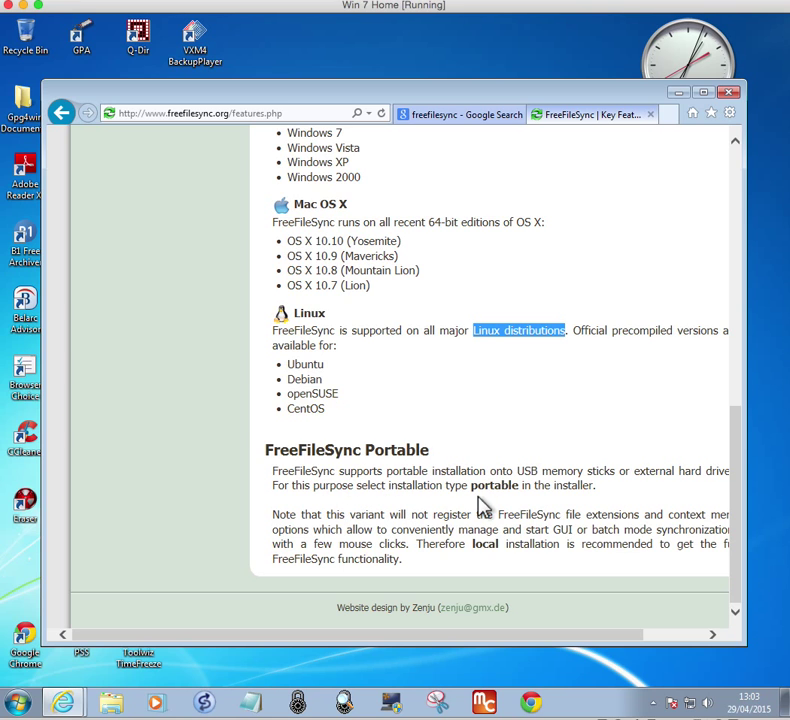
{"action": "left_click_drag", "start_coordinate": [466, 545], "coordinate": [602, 555]}
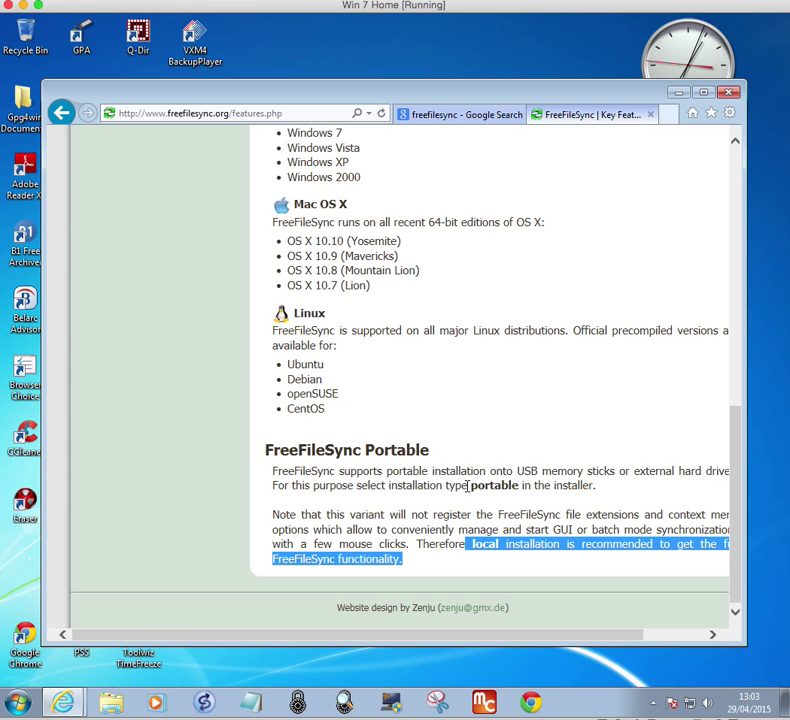
{"action": "left_click_drag", "start_coordinate": [467, 485], "coordinate": [575, 489]}
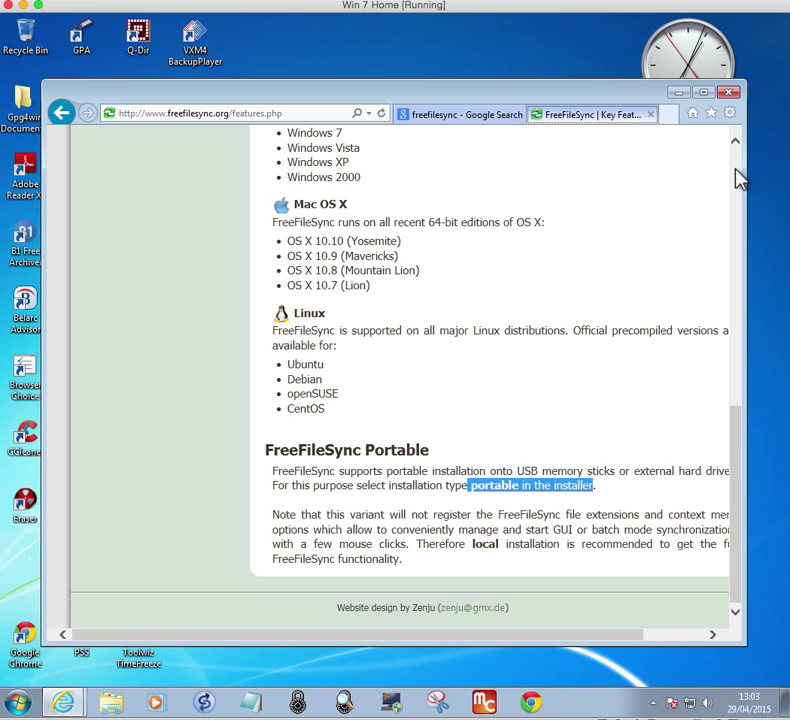
- Open the FossHub mirror from the FreeFileSync download page and examine the available downloads and the program description
{"action": "scroll", "coordinate": [737, 178], "scroll_direction": "up", "scroll_amount": 10}
{"action": "left_click", "coordinate": [152, 402]}
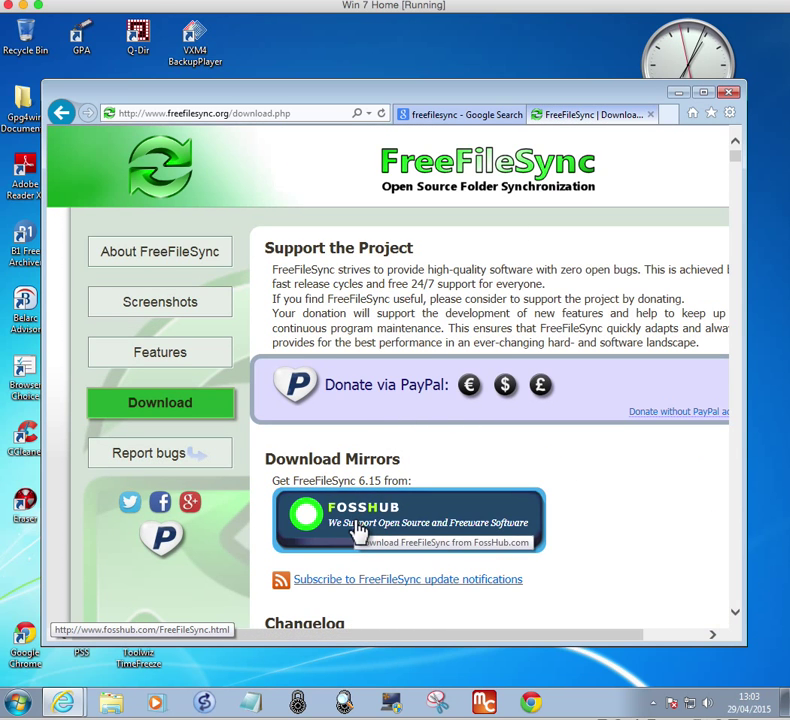
{"action": "left_click", "coordinate": [358, 530]}
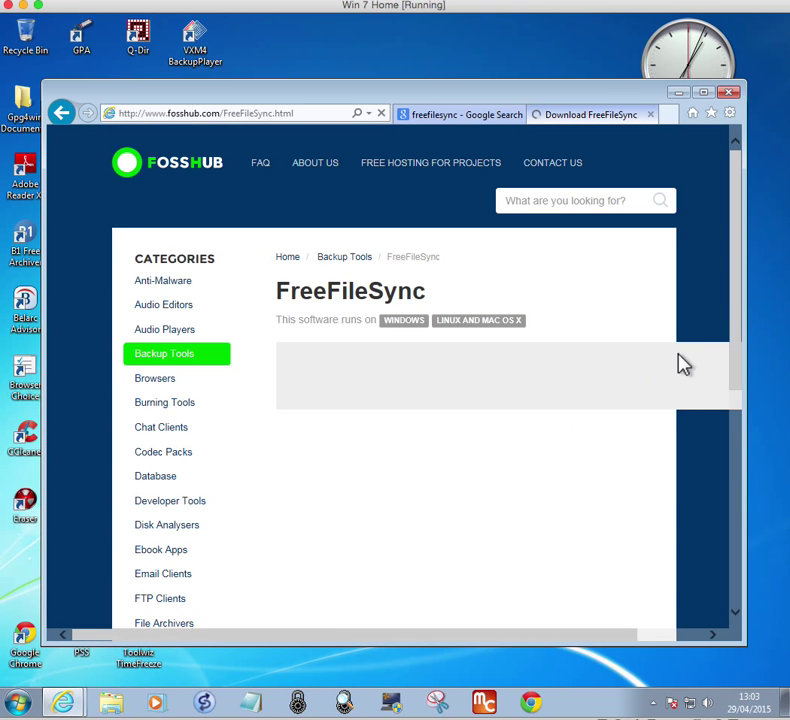
{"action": "scroll", "coordinate": [737, 330], "scroll_direction": "down", "scroll_amount": 10}
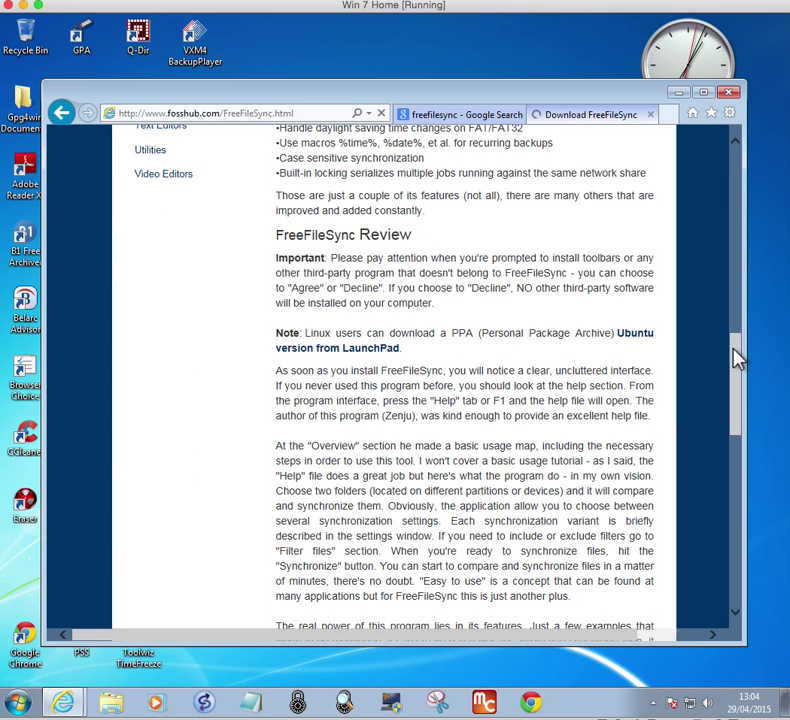
{"action": "scroll", "coordinate": [743, 316], "scroll_direction": "up", "scroll_amount": 3}
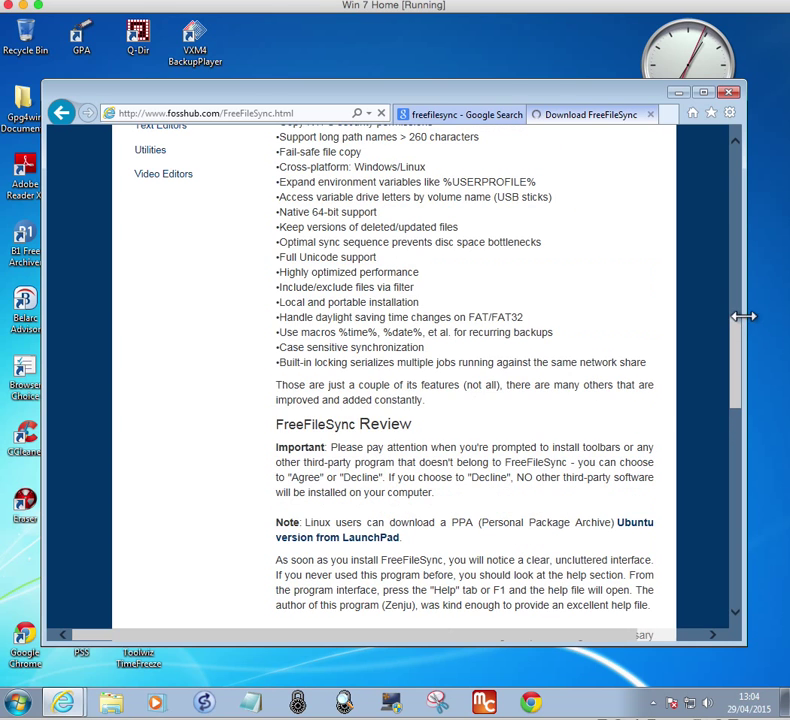
{"action": "left_click_drag", "start_coordinate": [739, 323], "coordinate": [737, 219]}
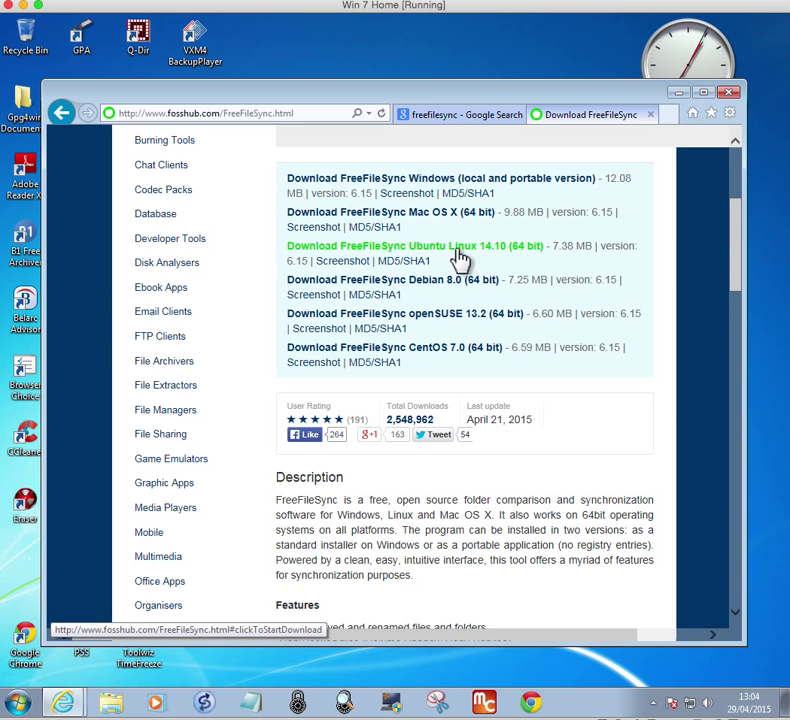
{"action": "left_click_drag", "start_coordinate": [736, 277], "coordinate": [737, 310]}
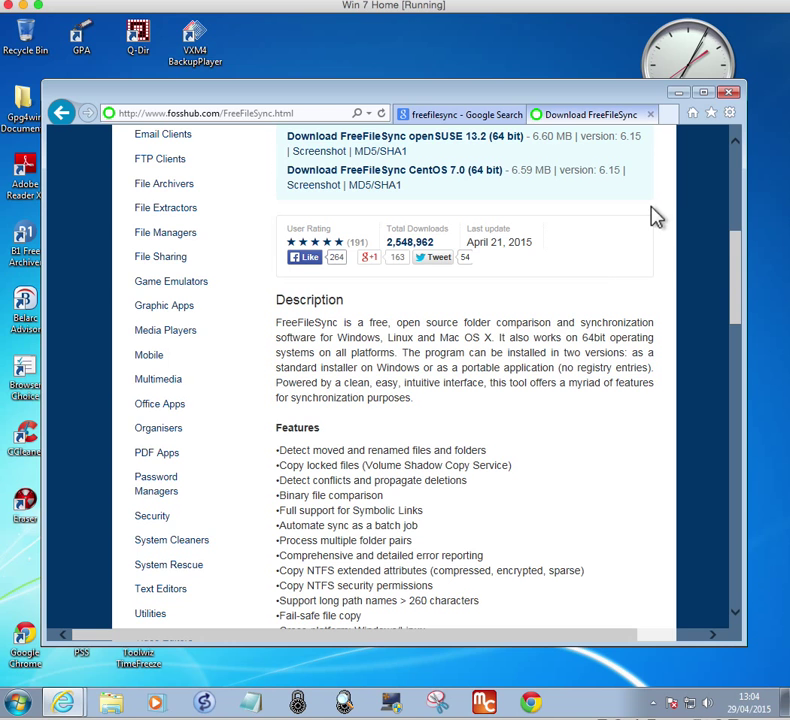
- Locate the FreeFileSync_6.15_Windows_Install file in the FreeFileSync folder under Downloads, check its details, and close the folder window
{"action": "left_click", "coordinate": [680, 93]}
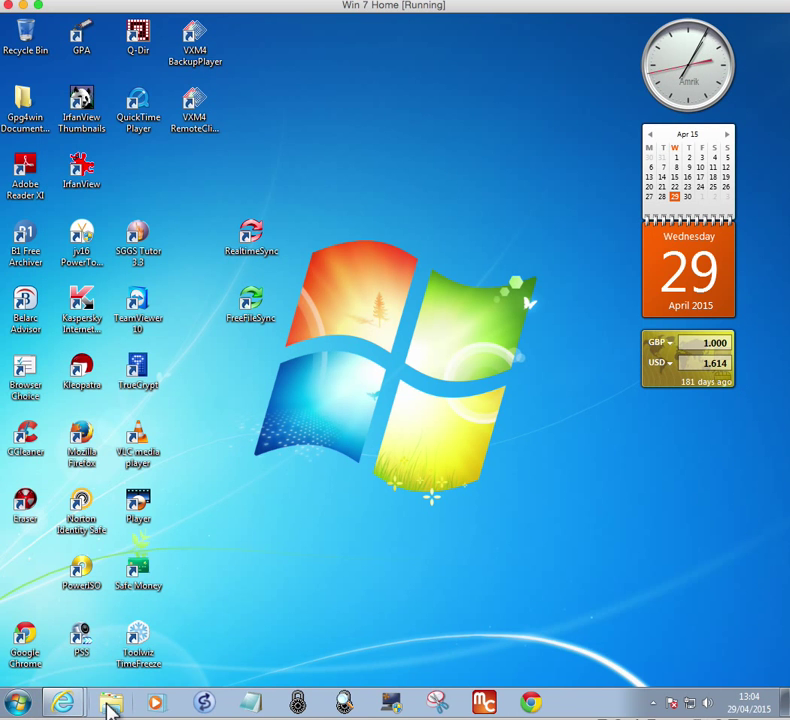
{"action": "left_click", "coordinate": [110, 703]}
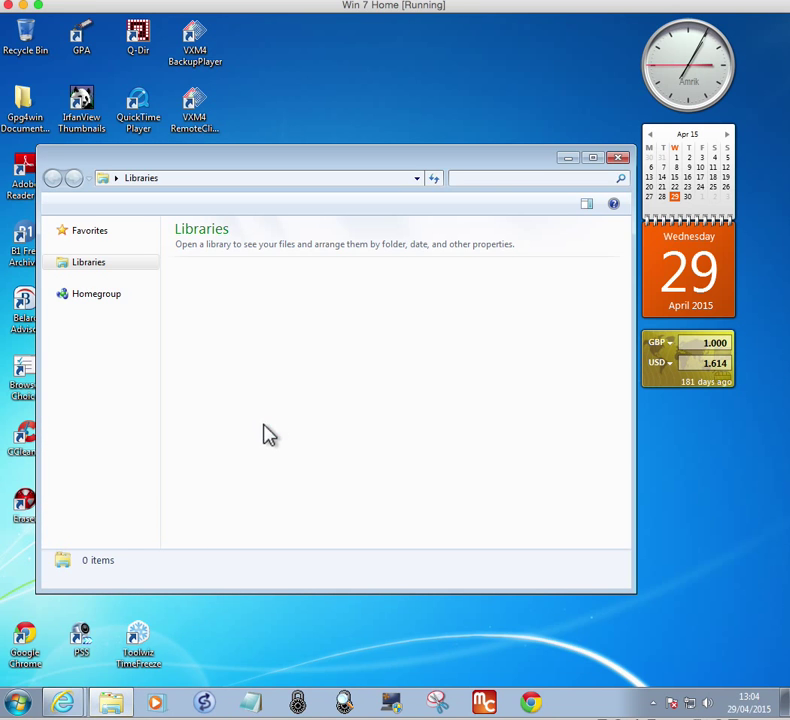
{"action": "double_click", "coordinate": [212, 300]}
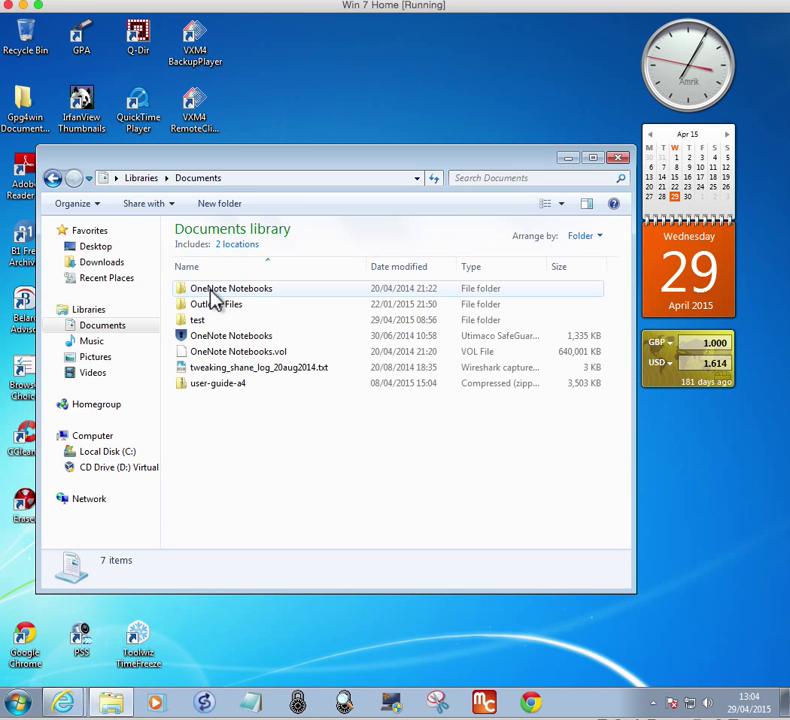
{"action": "left_click", "coordinate": [104, 263]}
{"action": "double_click", "coordinate": [213, 266]}
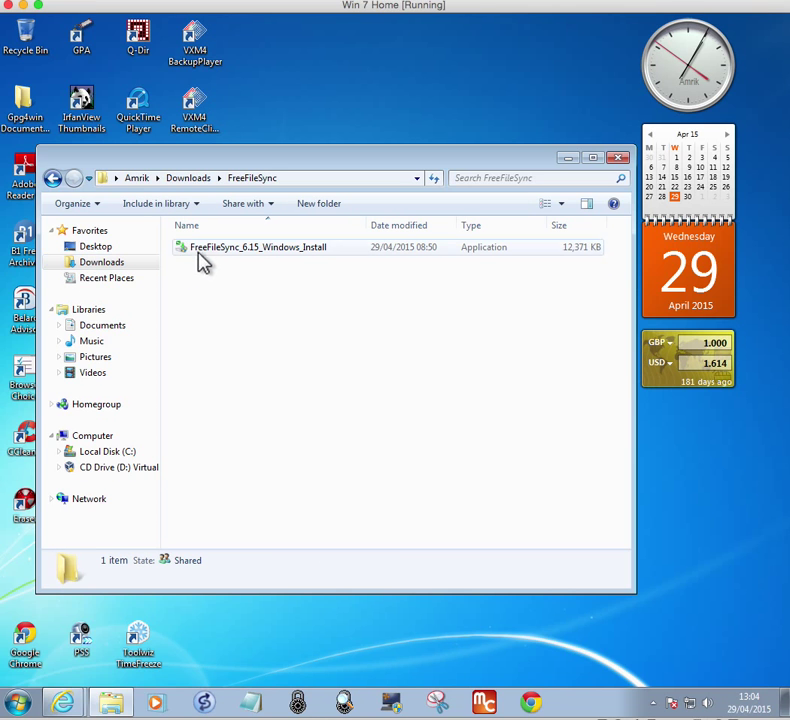
{"action": "left_click", "coordinate": [572, 254]}
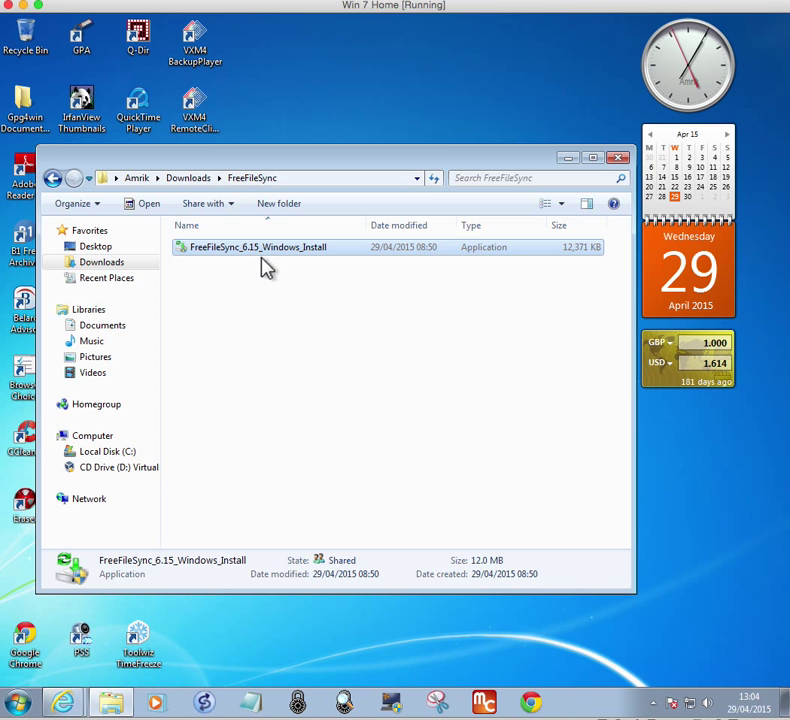
{"action": "left_click", "coordinate": [620, 159]}
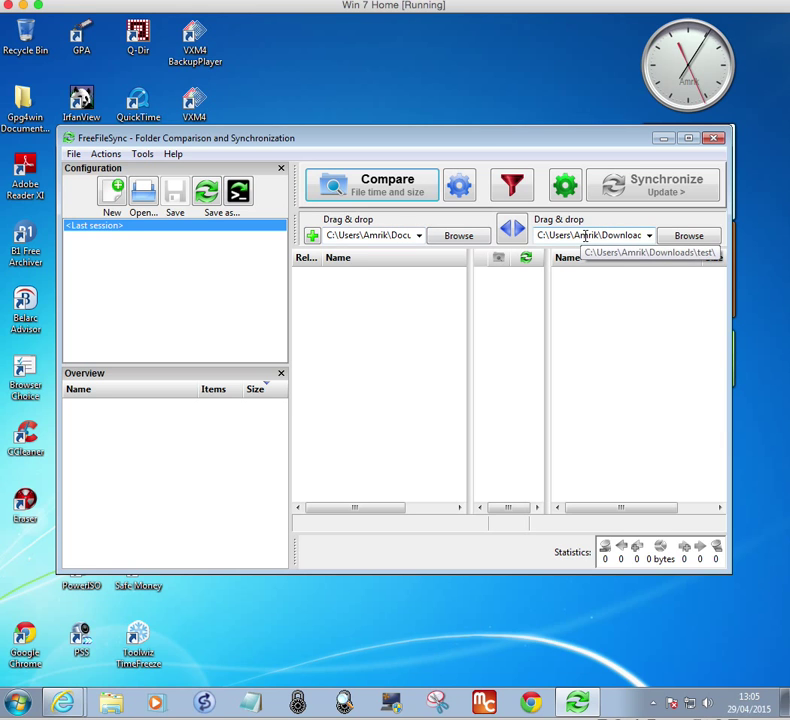
- Add and remove an extra folder pair in FreeFileSync, and compare the Documents and Downloads folders by file time and size
{"action": "left_click", "coordinate": [312, 236]}
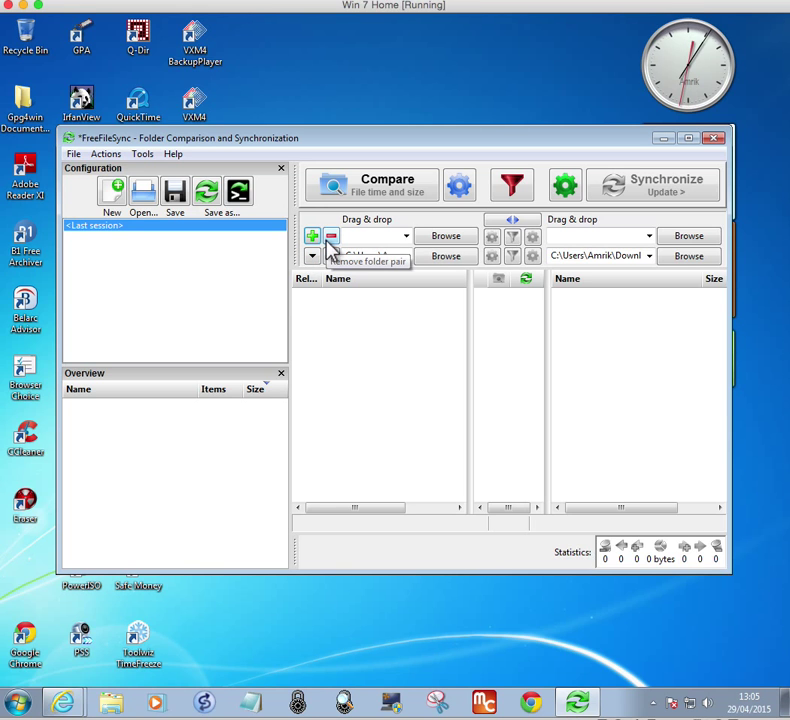
{"action": "left_click", "coordinate": [332, 249]}
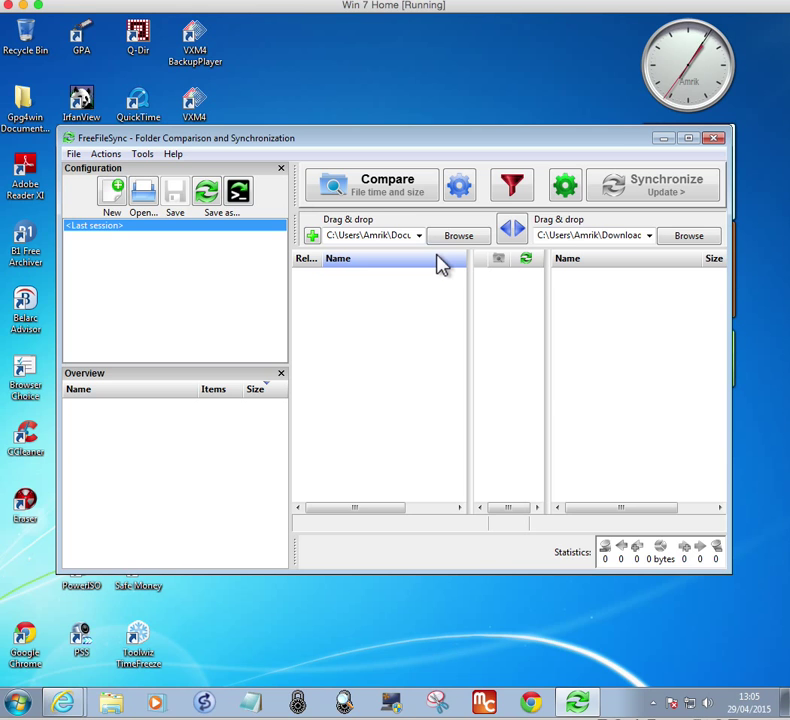
{"action": "left_click", "coordinate": [398, 196]}
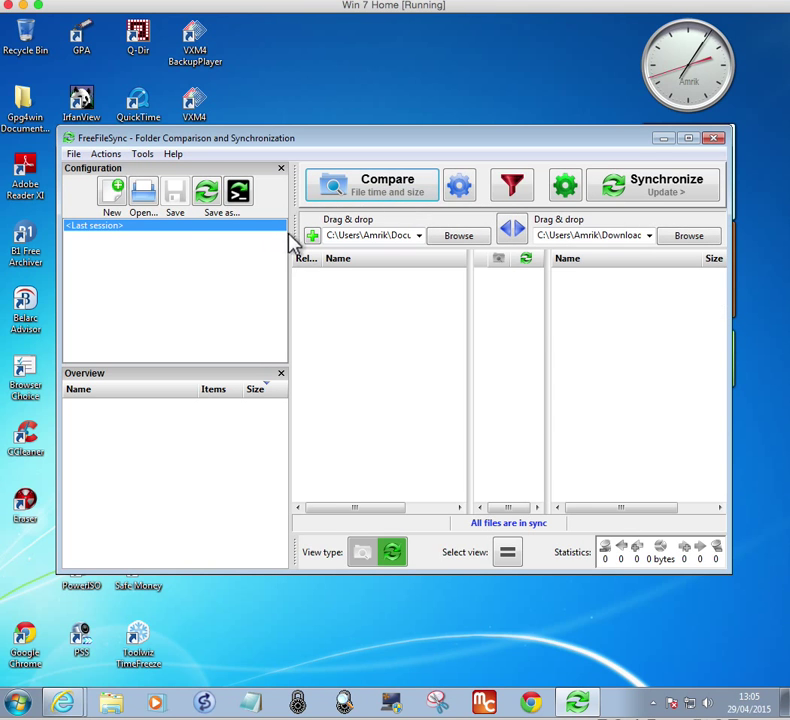
- Review the comparison variants and the include and exclude filter rules in the synchronization settings
{"action": "left_click", "coordinate": [456, 192]}
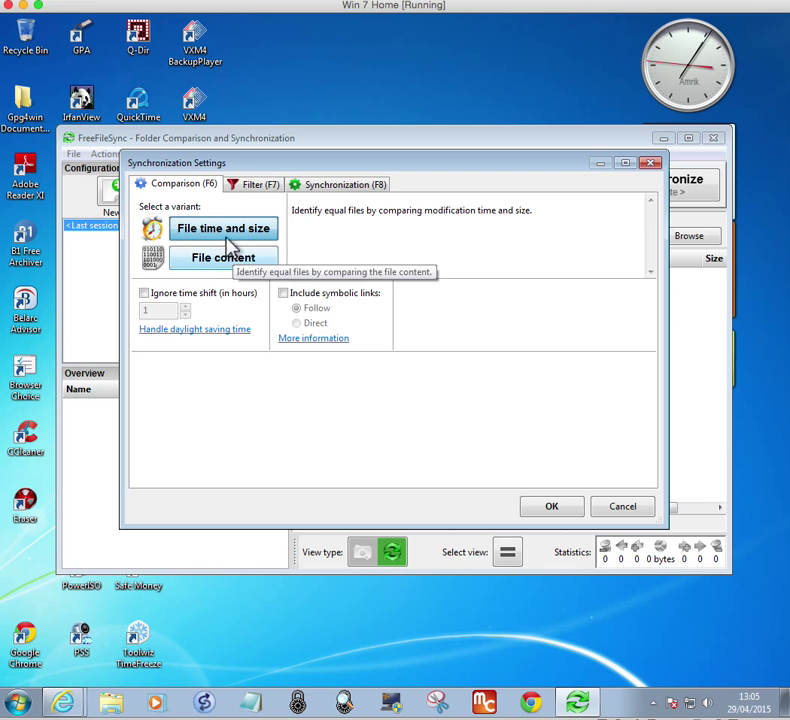
{"action": "left_click", "coordinate": [263, 196]}
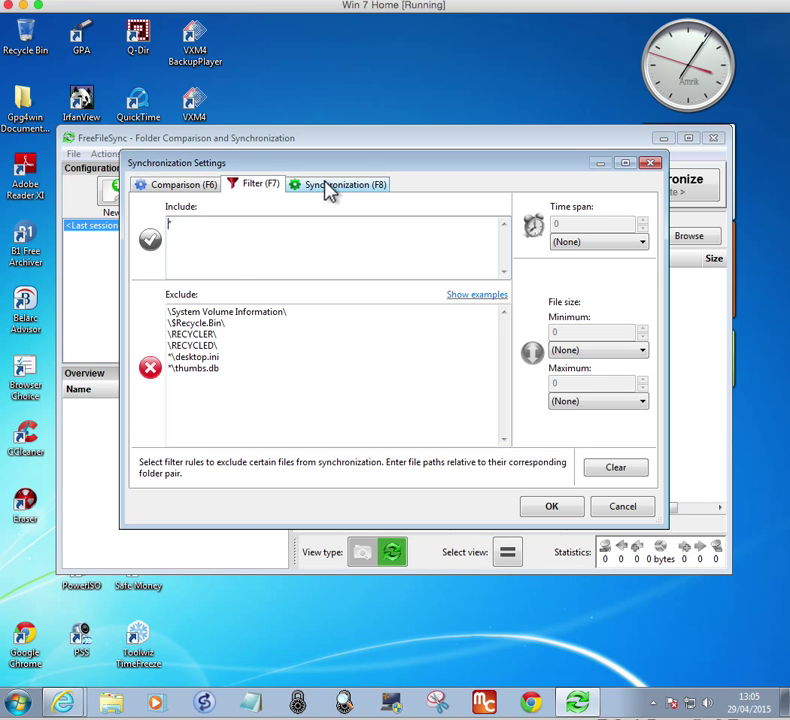
{"action": "left_click", "coordinate": [336, 188]}
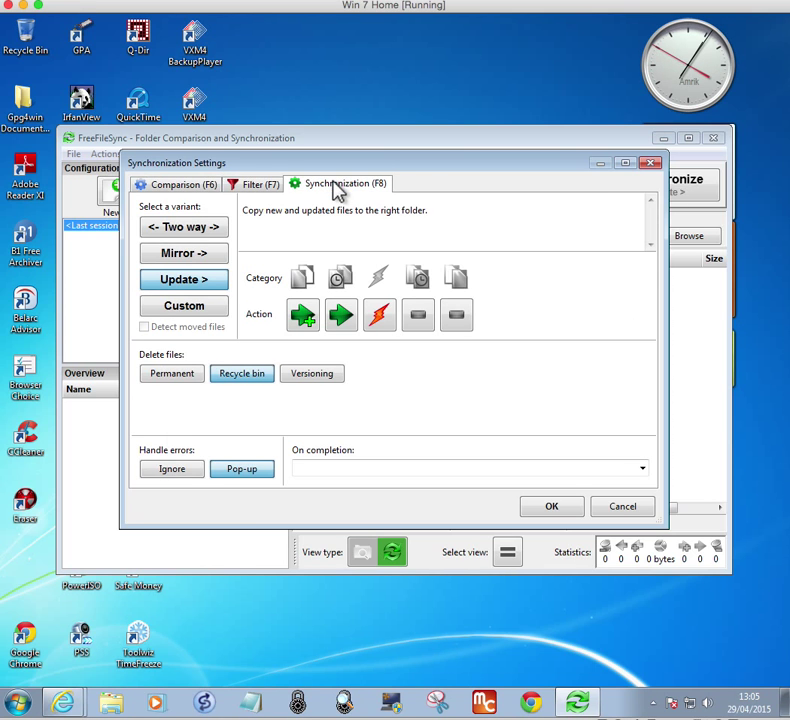
- Examine the Two way, Mirror and Update synchronization variants, confirm Update, and recheck the chosen variant
{"action": "left_click", "coordinate": [199, 230]}
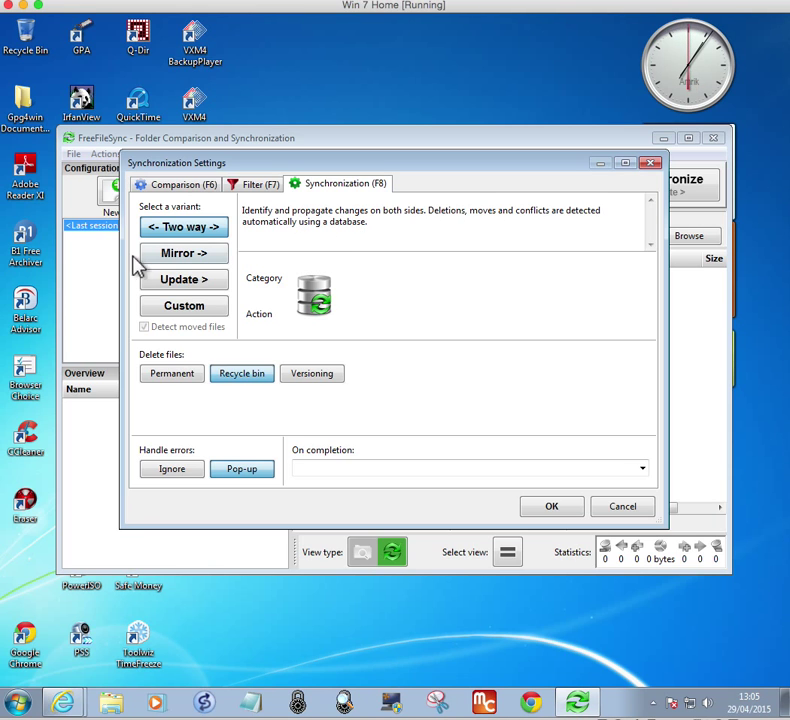
{"action": "left_click", "coordinate": [182, 255]}
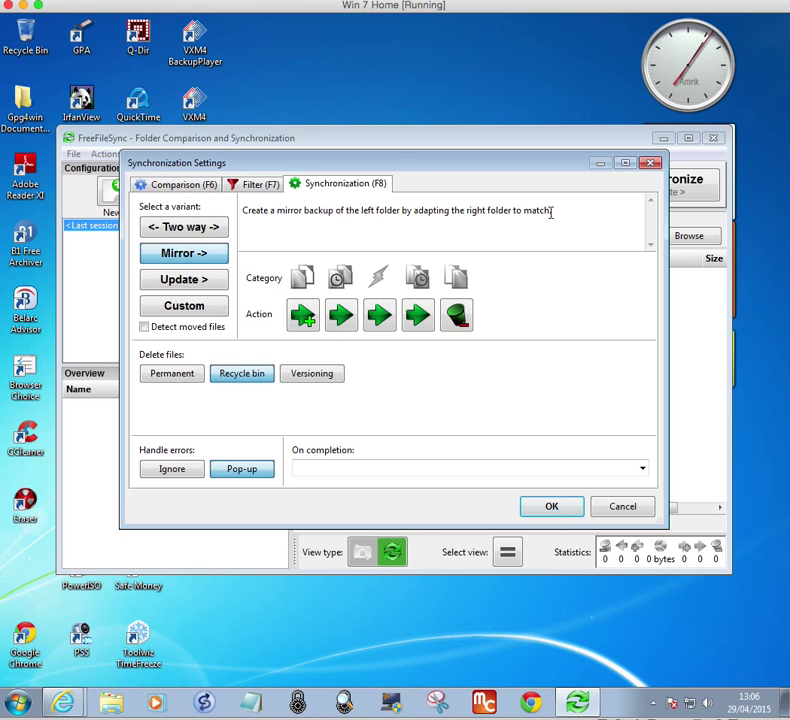
{"action": "left_click", "coordinate": [201, 281]}
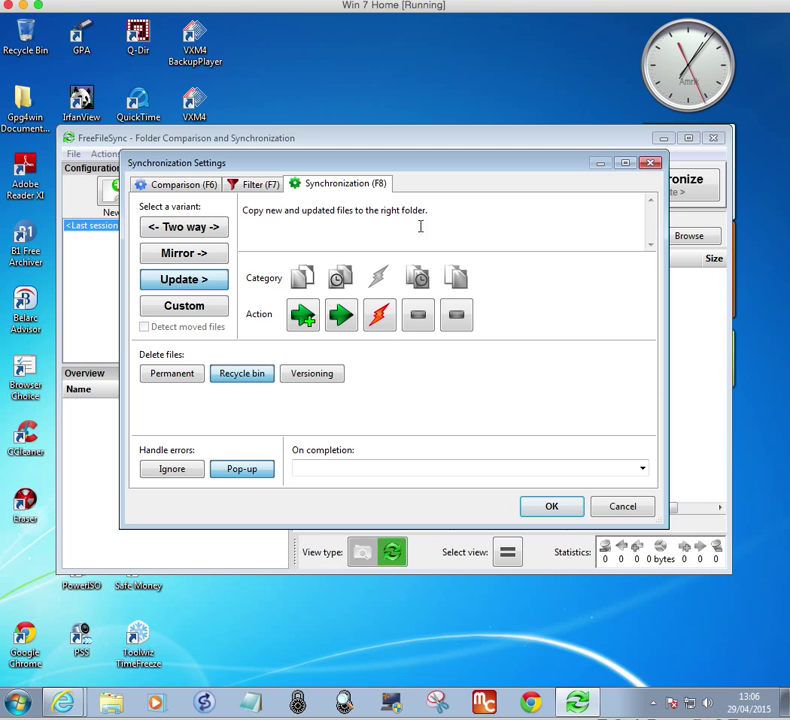
{"action": "left_click", "coordinate": [553, 508]}
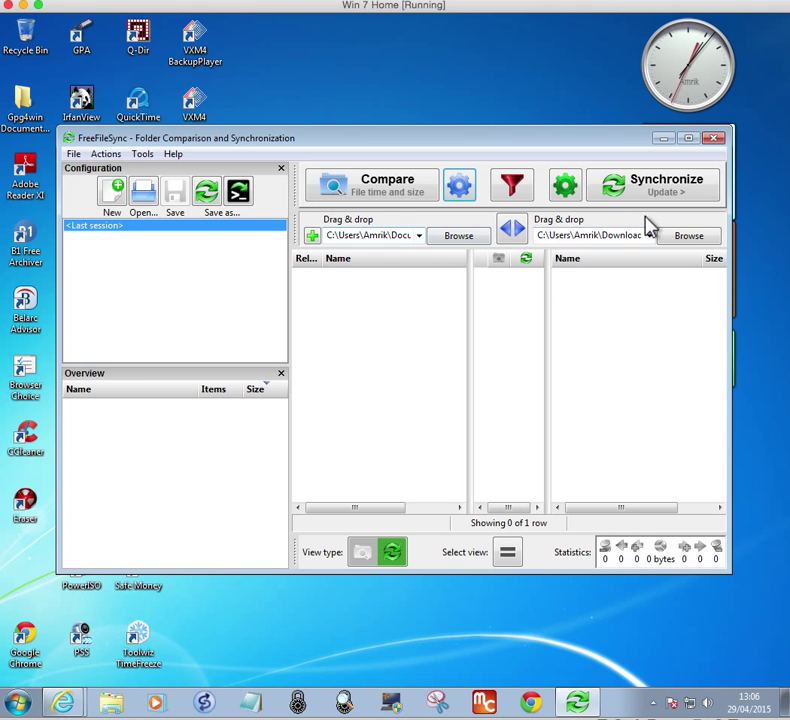
{"action": "left_click", "coordinate": [570, 195]}
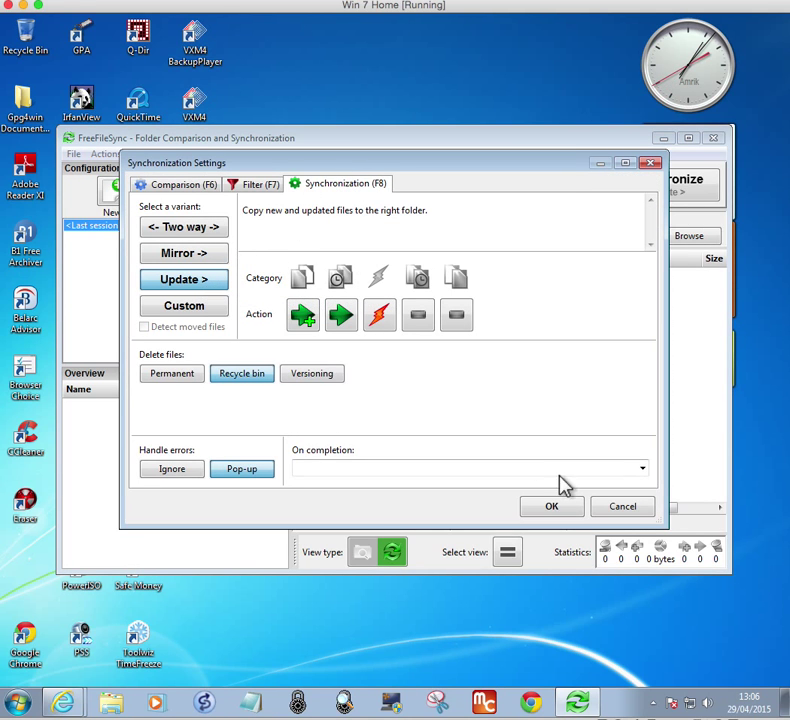
{"action": "left_click", "coordinate": [553, 508]}
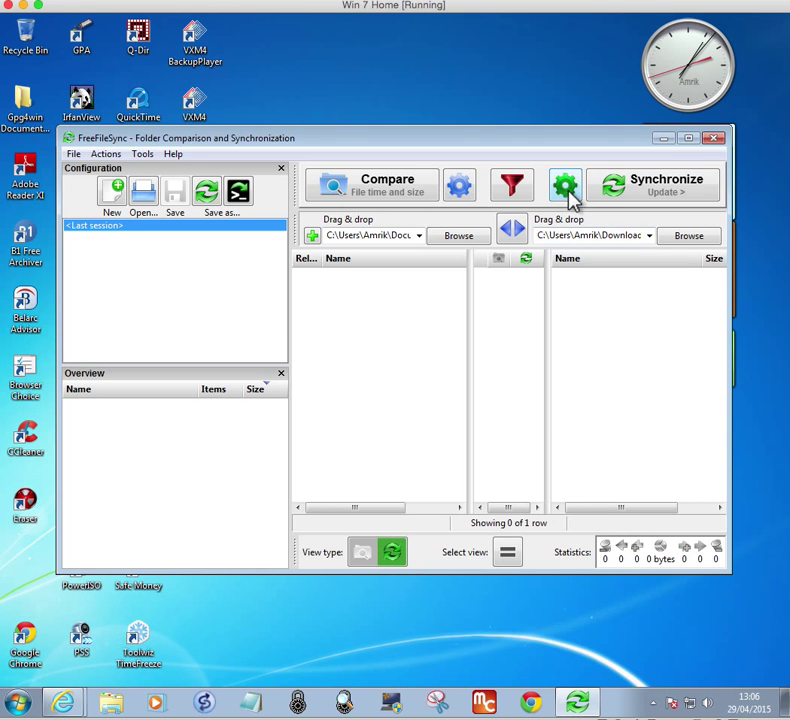
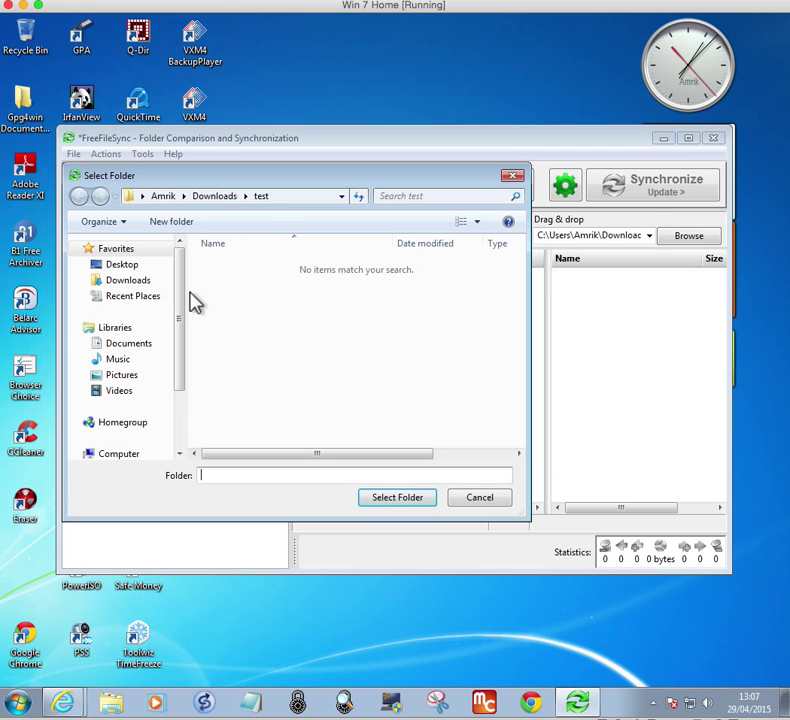
- Browse the Documents and Downloads folders and choose the FreeFileSync folder inside Downloads as the pair's target folder
{"action": "left_click", "coordinate": [138, 350]}
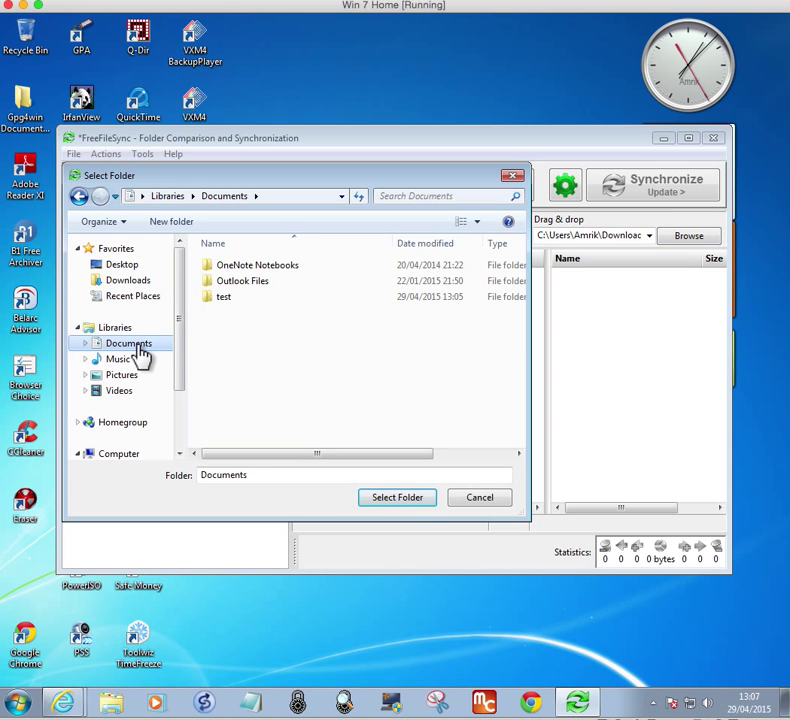
{"action": "left_click", "coordinate": [128, 281]}
{"action": "double_click", "coordinate": [222, 298]}
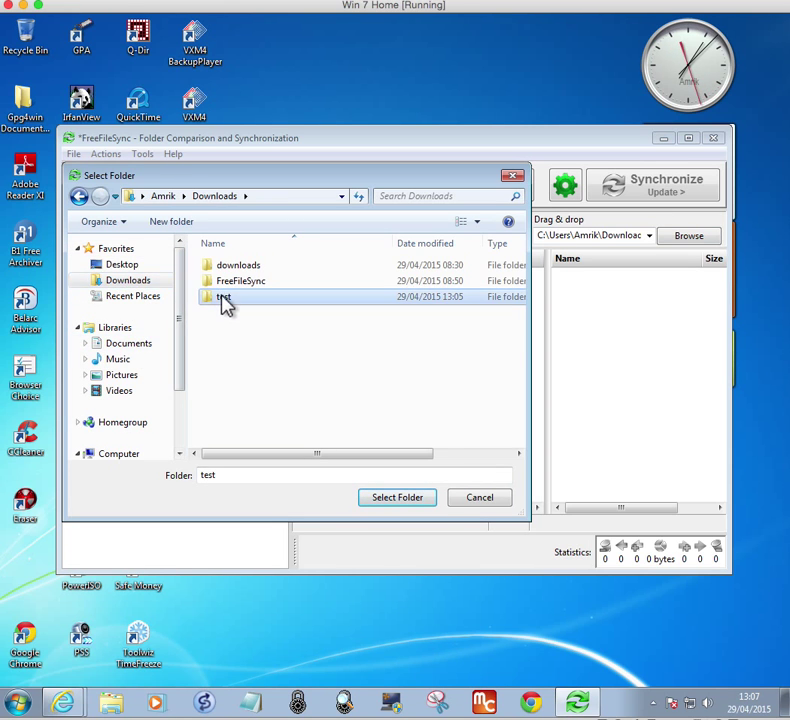
{"action": "left_click", "coordinate": [80, 198]}
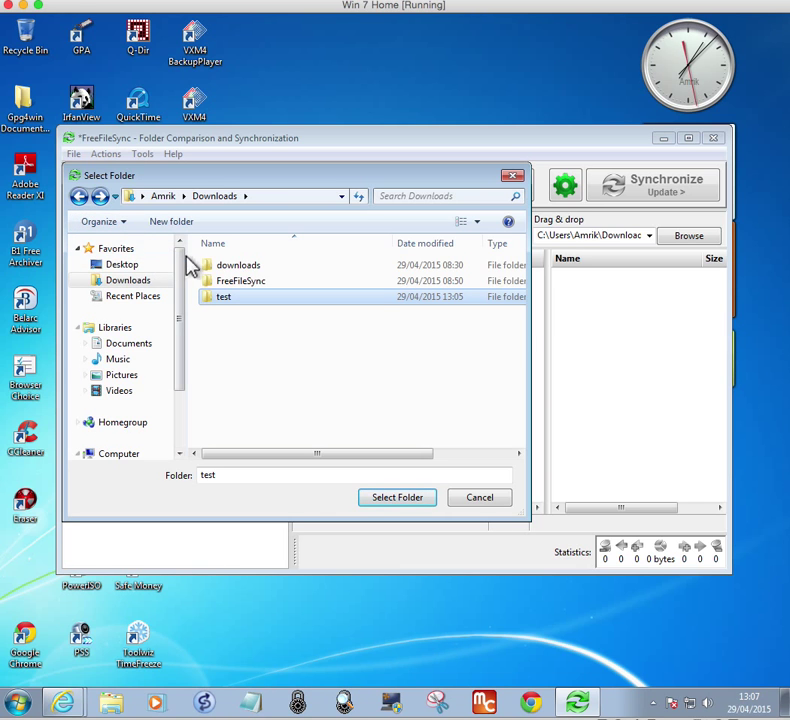
{"action": "double_click", "coordinate": [218, 282]}
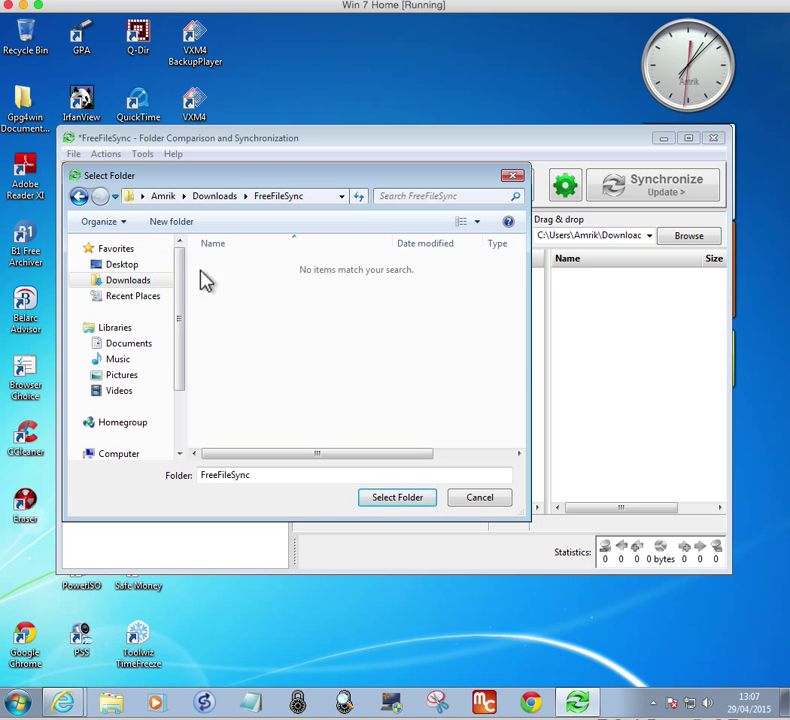
{"action": "left_click", "coordinate": [79, 197]}
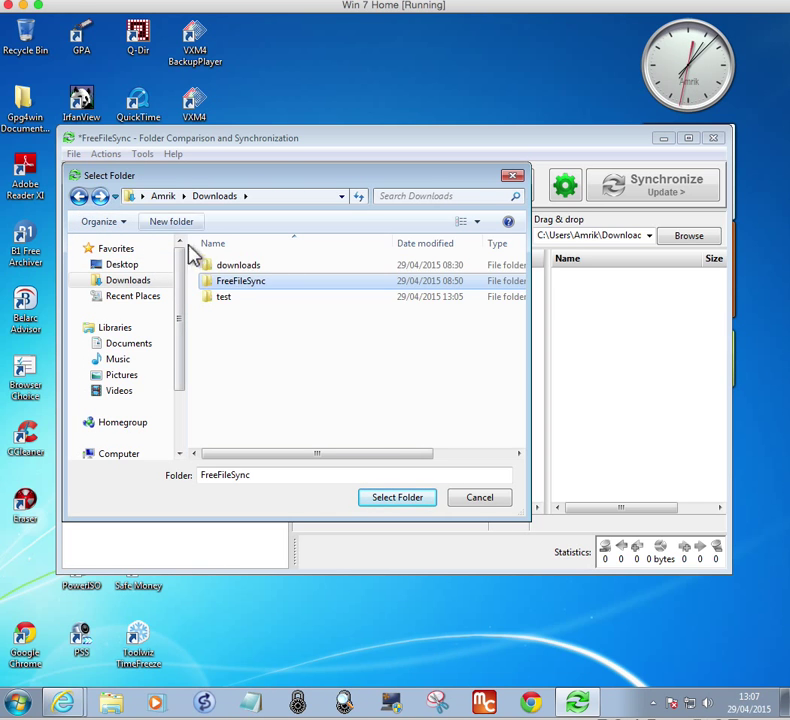
{"action": "left_click", "coordinate": [388, 508]}
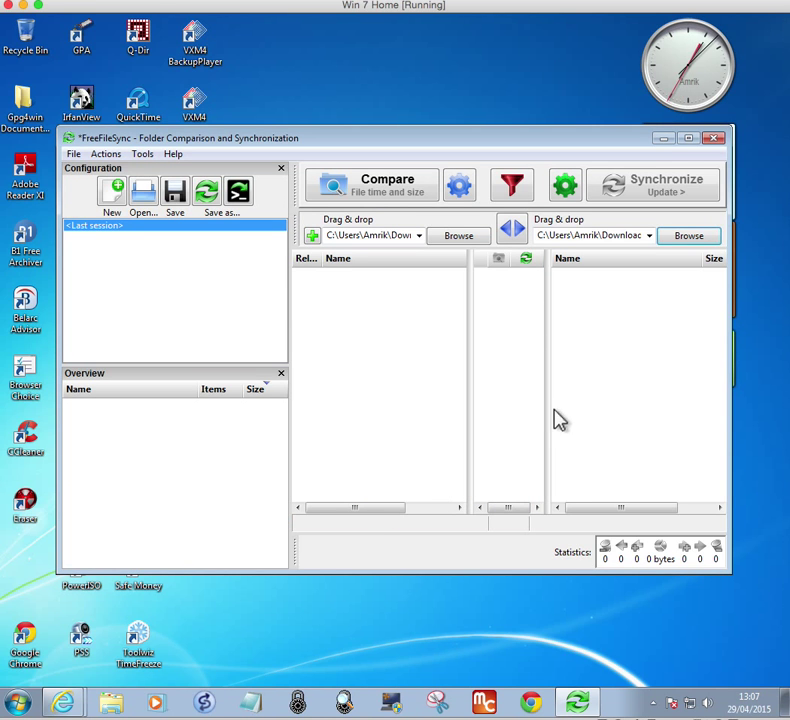
- Synchronize the folder pair with the Update variant and close the completion report
{"action": "left_click", "coordinate": [626, 196]}
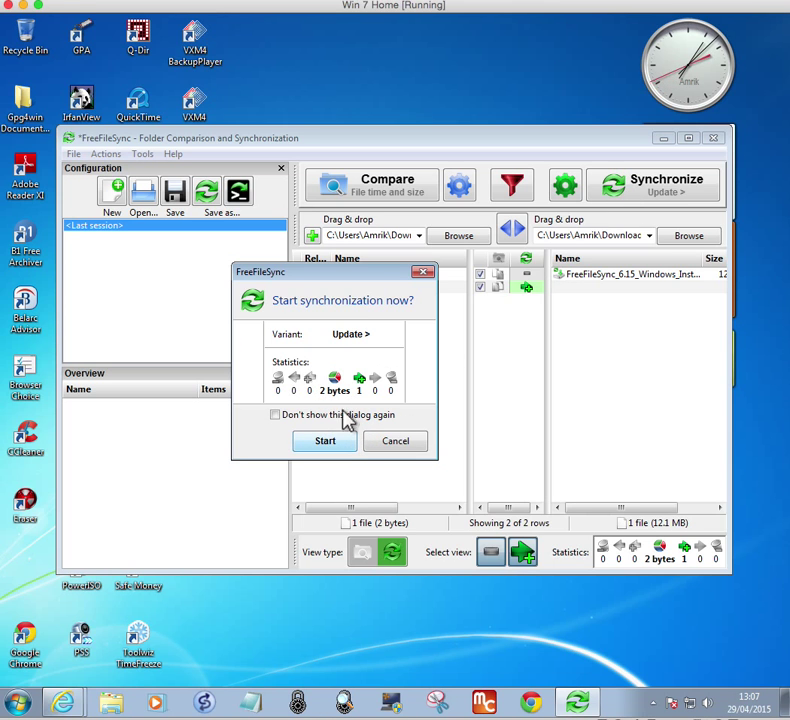
{"action": "left_click", "coordinate": [322, 445]}
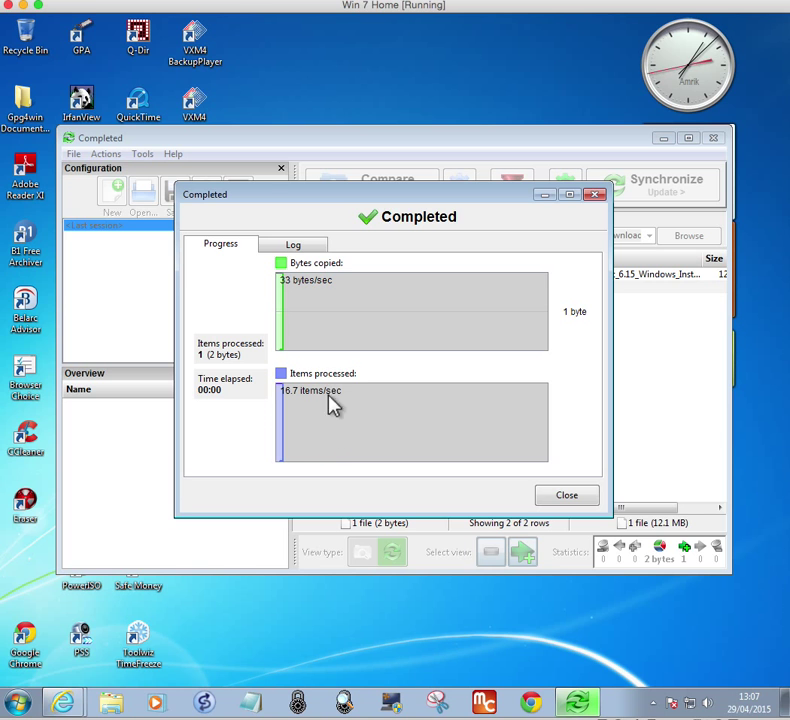
{"action": "left_click", "coordinate": [562, 497]}
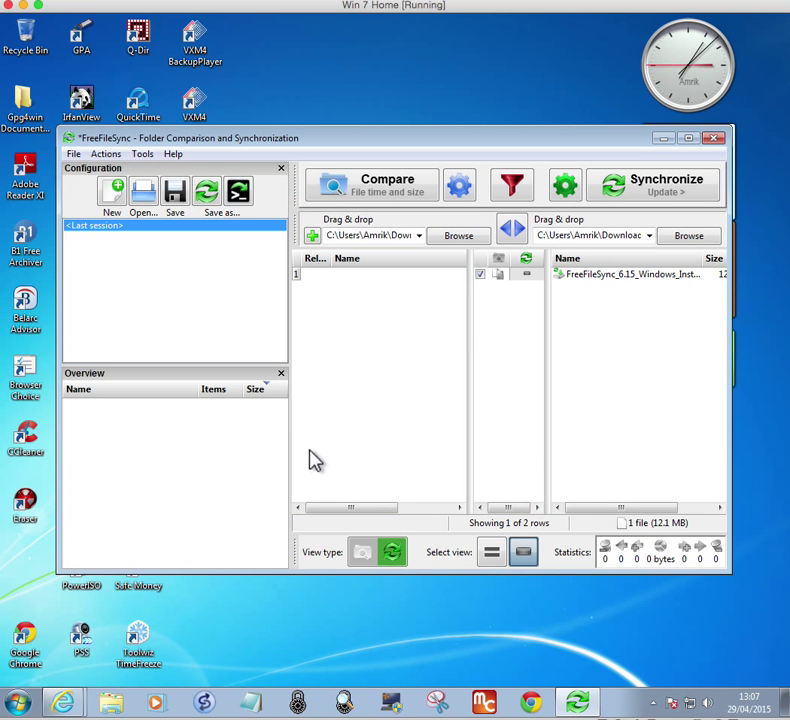
- Check the contents of the test folder in Documents and the FreeFileSync folder in Downloads, and close the folder window
{"action": "left_click", "coordinate": [113, 704]}
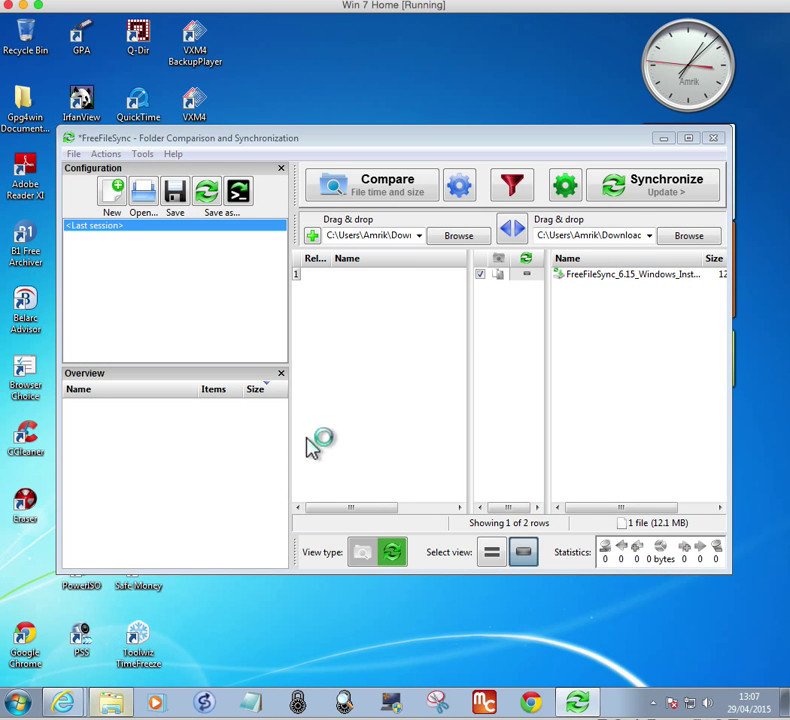
{"action": "left_click", "coordinate": [228, 279]}
{"action": "double_click", "coordinate": [228, 279]}
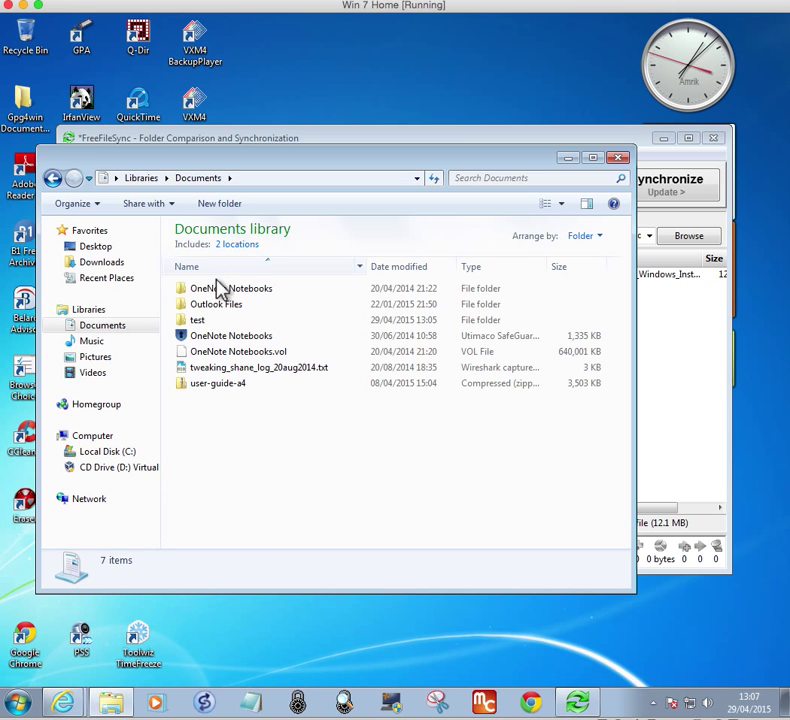
{"action": "double_click", "coordinate": [204, 322]}
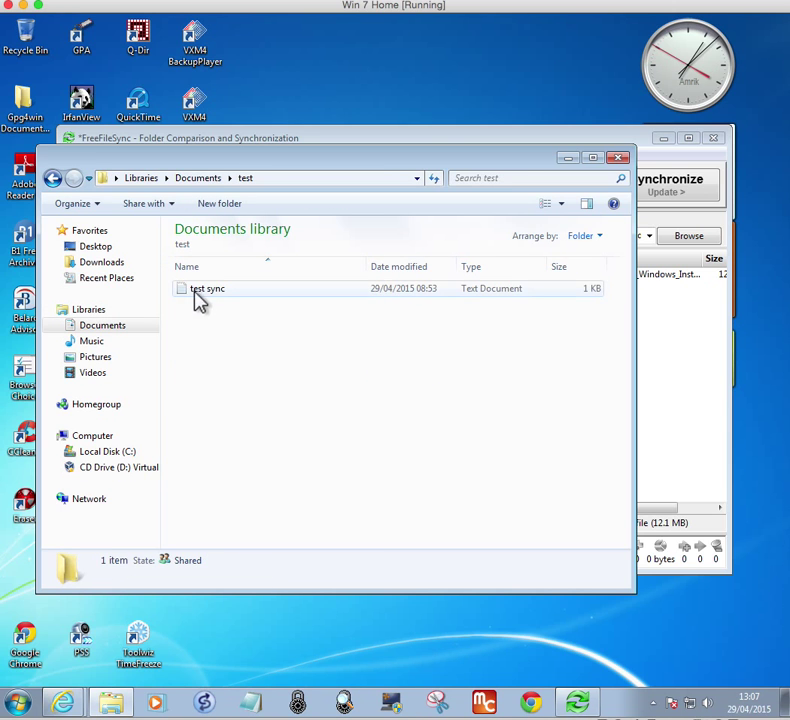
{"action": "left_click", "coordinate": [124, 336]}
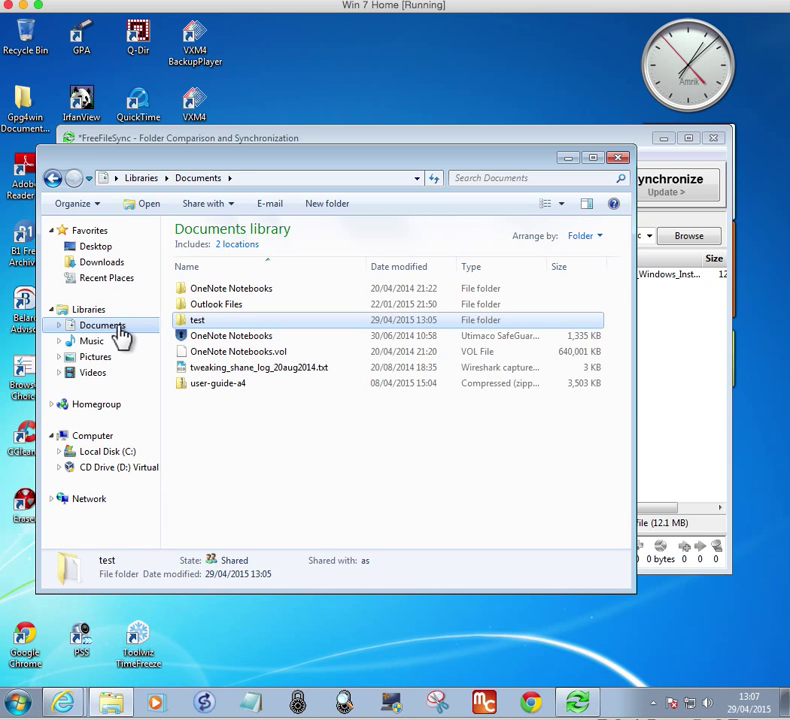
{"action": "left_click", "coordinate": [102, 262]}
{"action": "double_click", "coordinate": [200, 264]}
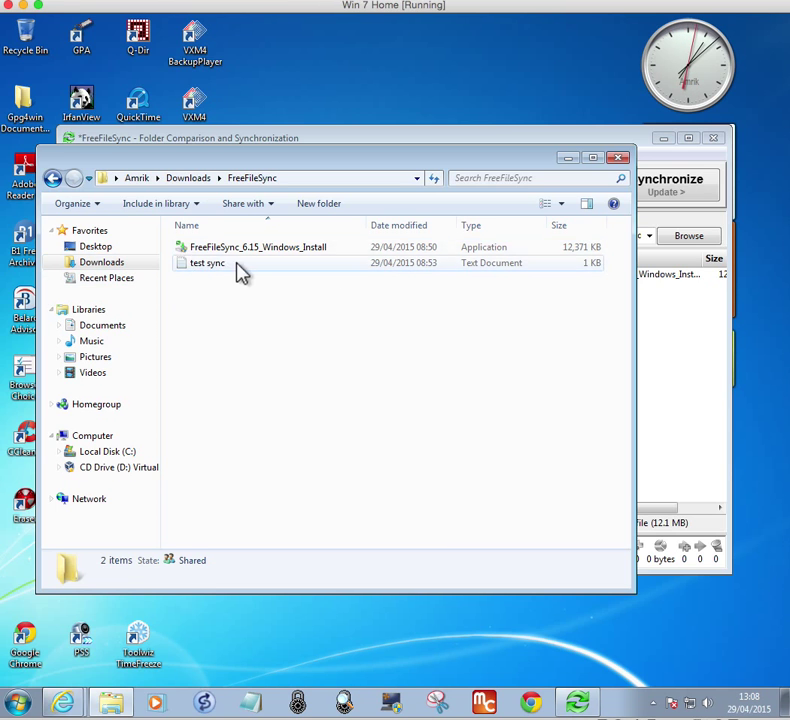
{"action": "left_click", "coordinate": [618, 159]}
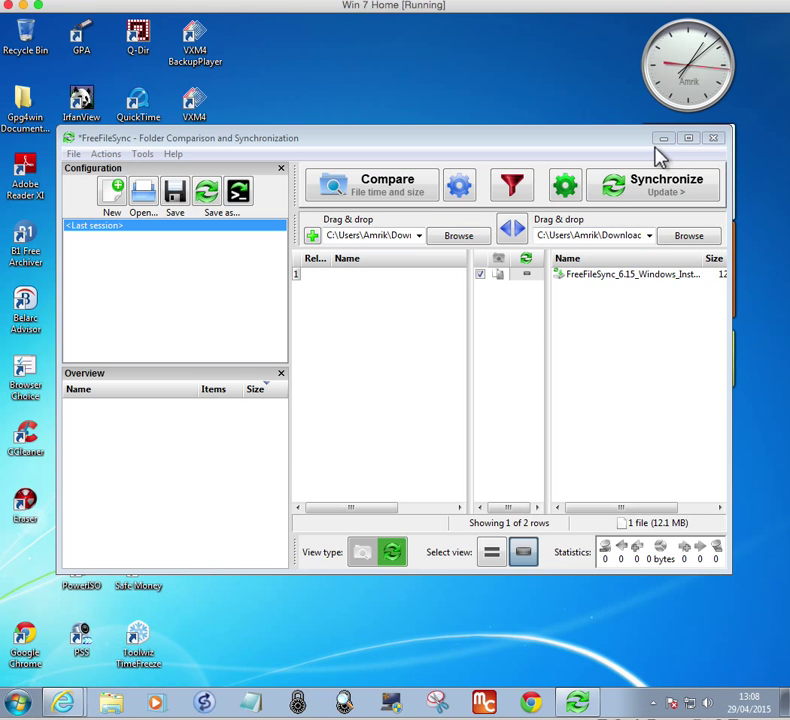
- Close FreeFileSync, launch RealtimeSync from the desktop, and reposition its window slightly
{"action": "left_click", "coordinate": [716, 139]}
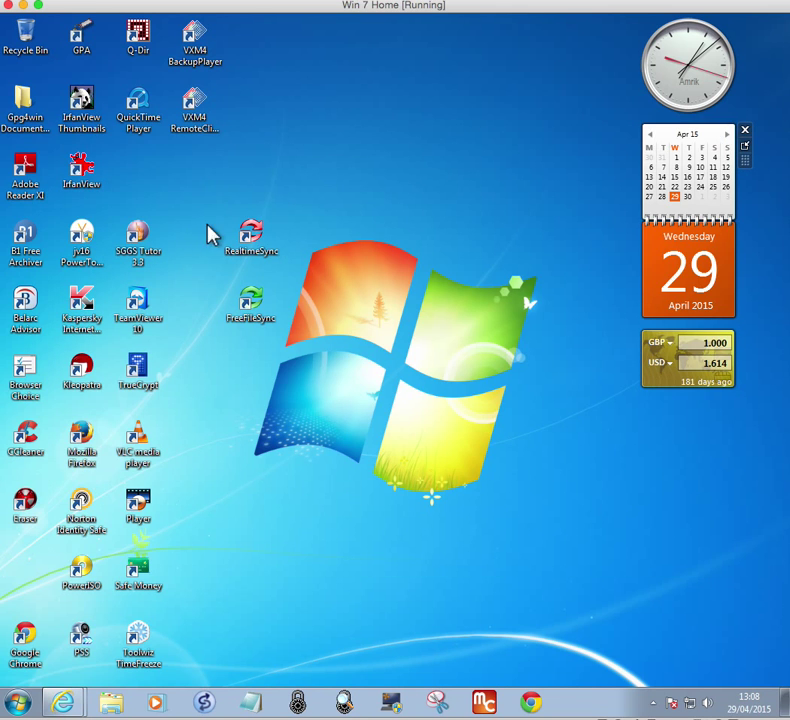
{"action": "double_click", "coordinate": [250, 243]}
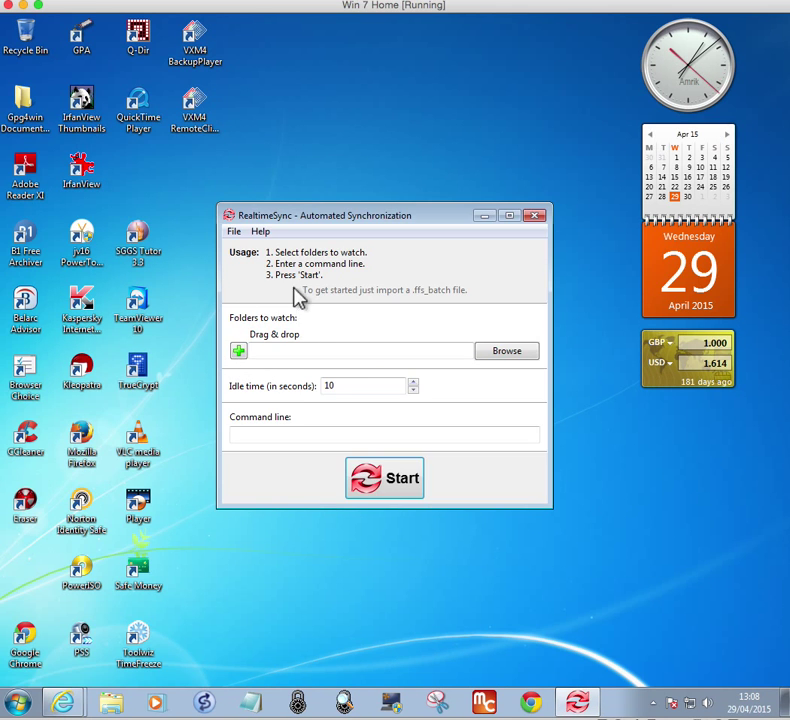
{"action": "mouse_move", "coordinate": [297, 258]}
{"action": "left_mouse_down"}
{"action": "mouse_move", "coordinate": [327, 259]}
{"action": "mouse_move", "coordinate": [294, 268]}
{"action": "left_mouse_up"}
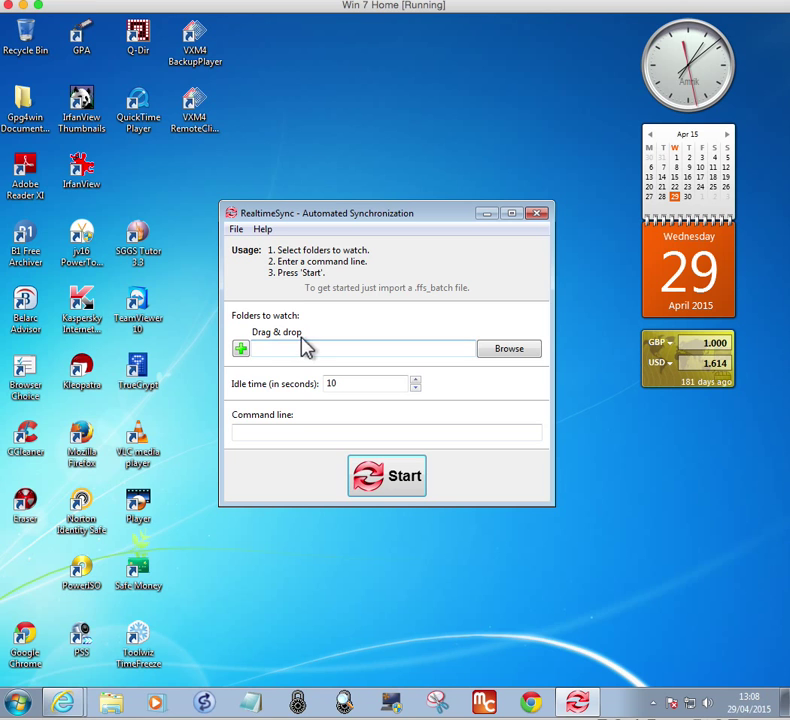
- Open the RealtimeSync help and examine its Overview and Run as Service topics and the FreeFileSync Comparison Settings topic
{"action": "left_click", "coordinate": [263, 229]}
{"action": "left_click", "coordinate": [277, 247]}
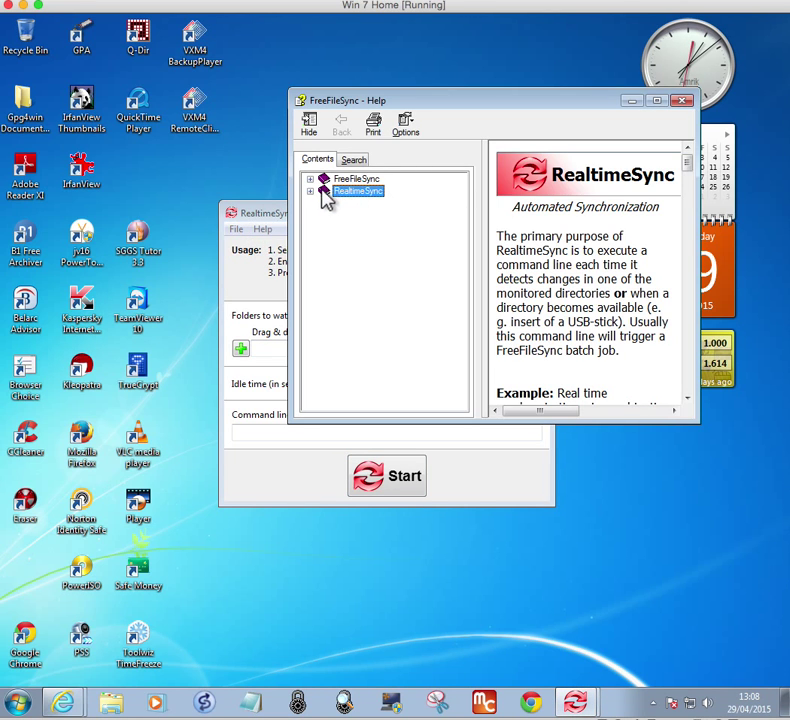
{"action": "left_click", "coordinate": [311, 191]}
{"action": "left_click", "coordinate": [362, 205]}
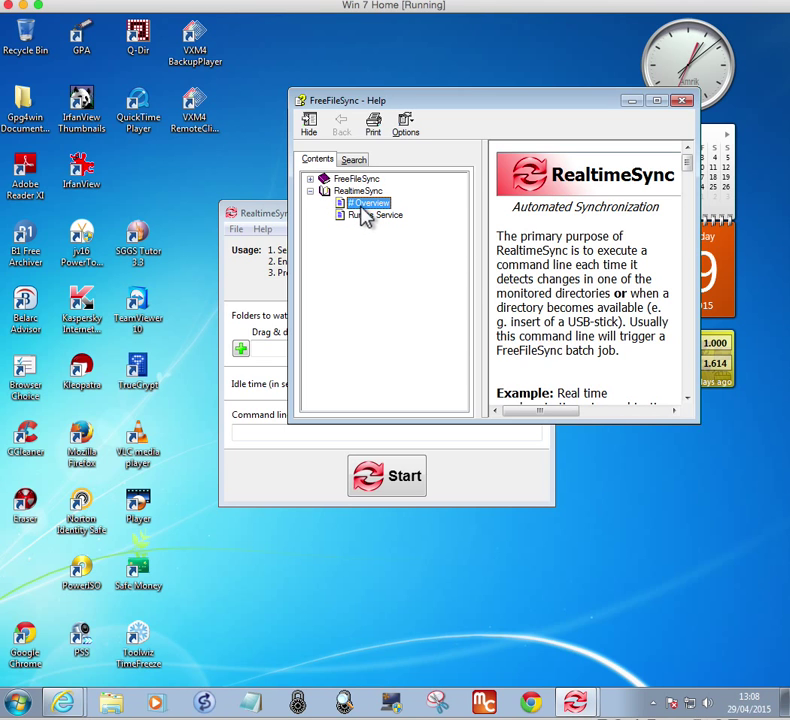
{"action": "left_click", "coordinate": [372, 216]}
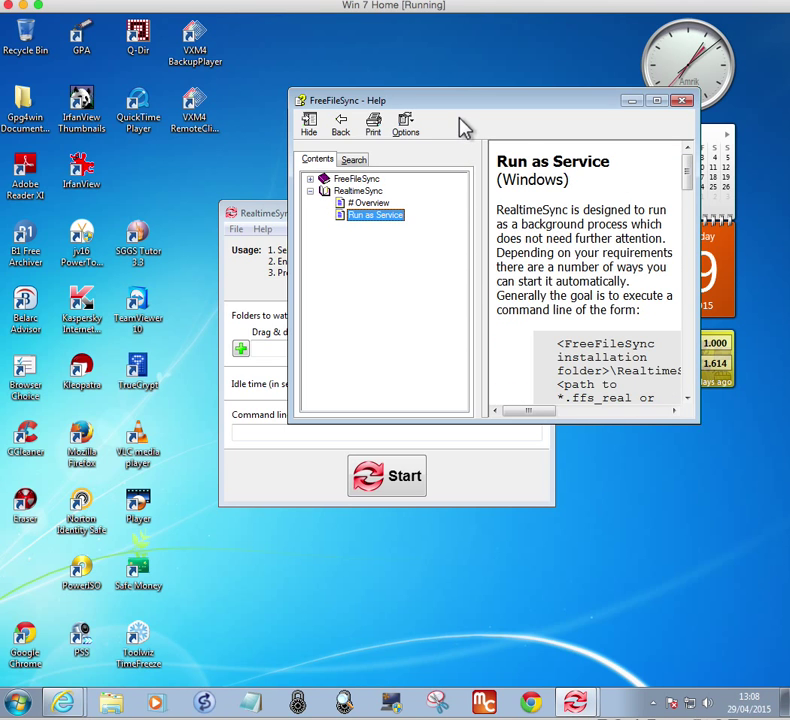
{"action": "left_click_drag", "start_coordinate": [470, 107], "coordinate": [344, 117]}
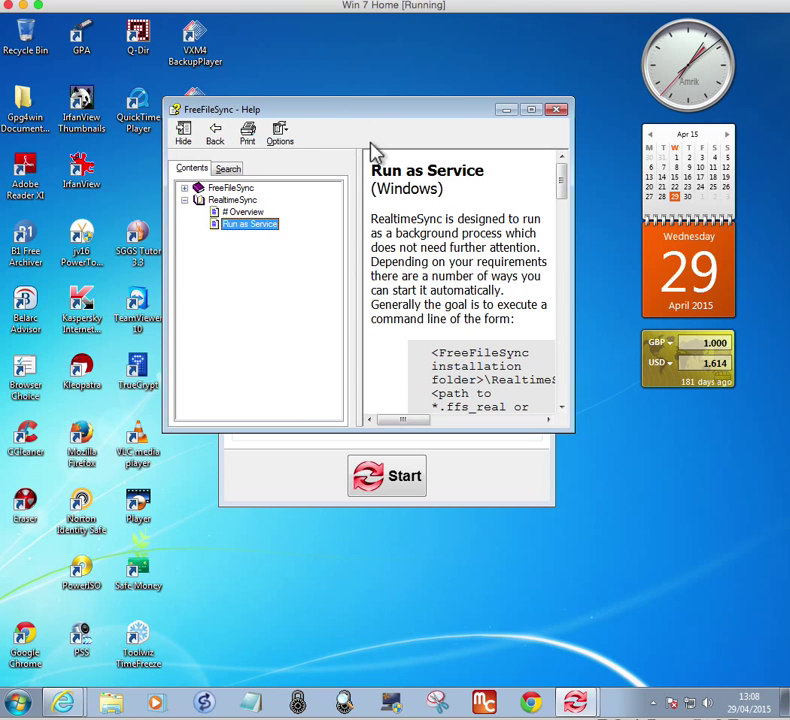
{"action": "left_click_drag", "start_coordinate": [563, 189], "coordinate": [566, 205]}
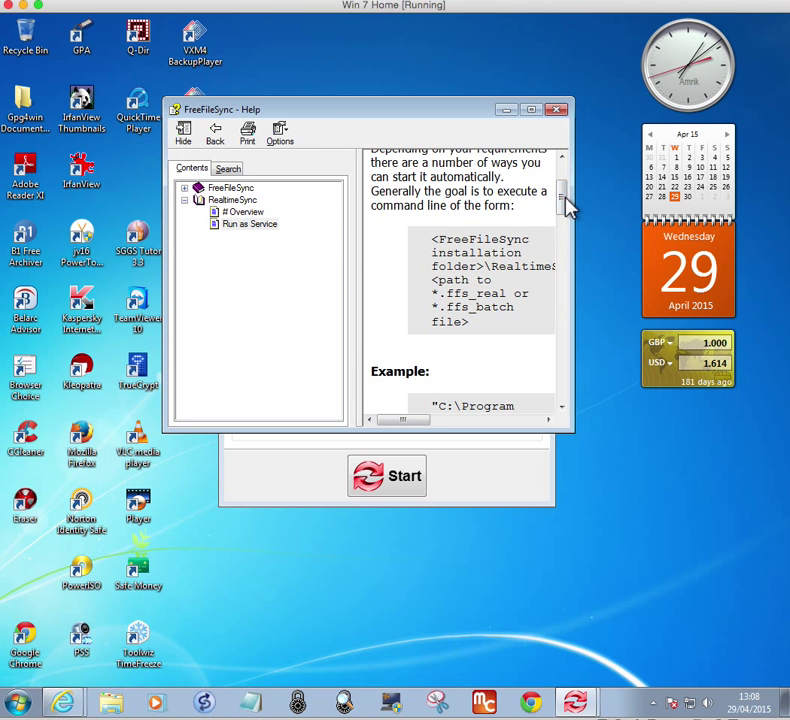
{"action": "left_click", "coordinate": [185, 189]}
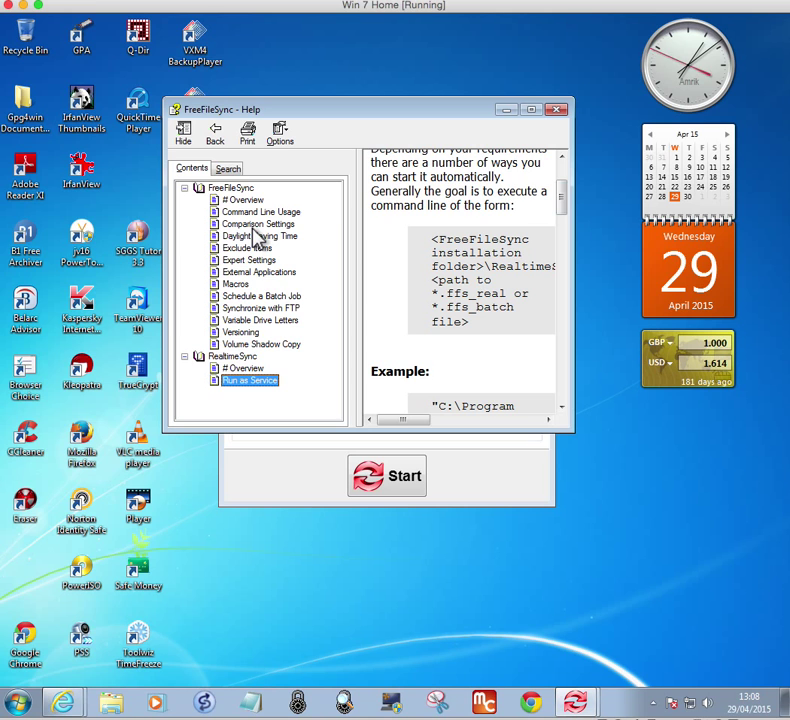
{"action": "left_click", "coordinate": [255, 225]}
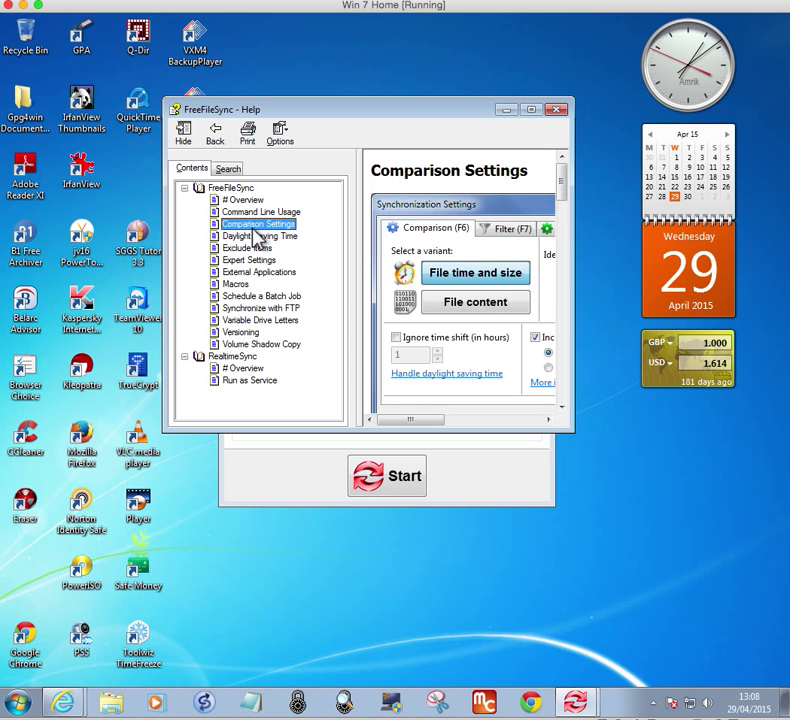
- View the Schedule a Batch Job and Synchronize with FTP help topics, and close the help window and RealtimeSync
{"action": "left_click", "coordinate": [258, 296]}
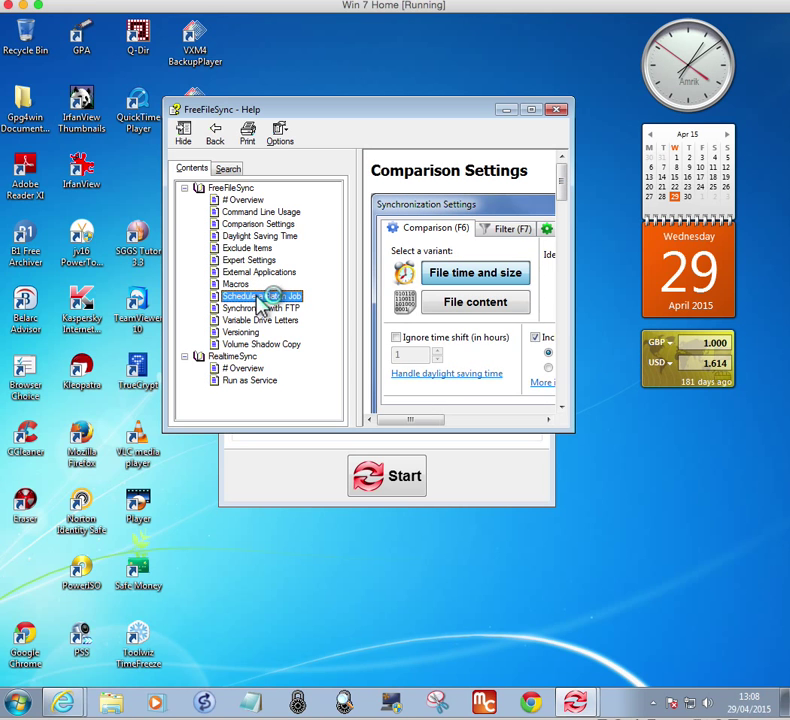
{"action": "left_click", "coordinate": [261, 308]}
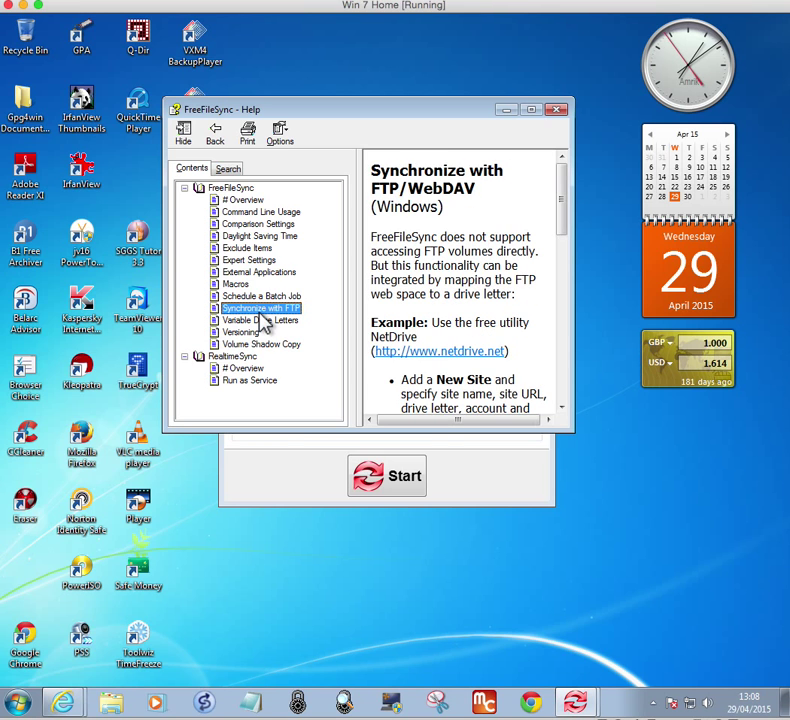
{"action": "left_click", "coordinate": [557, 110]}
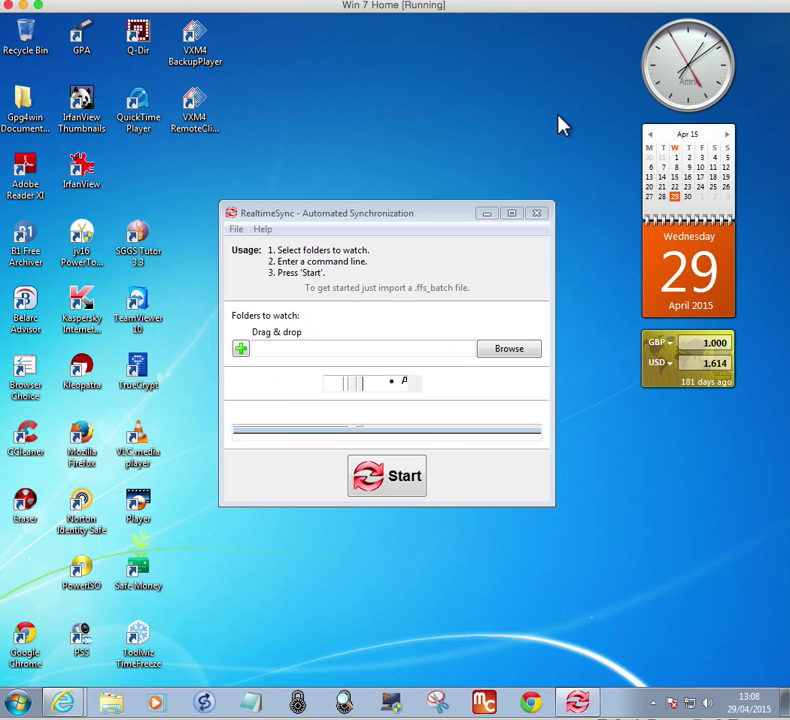
{"action": "left_click", "coordinate": [537, 215]}
- Launch FreeFileSync from the desktop, view the Overview topic of its help, and close both windows
{"action": "double_click", "coordinate": [257, 301]}
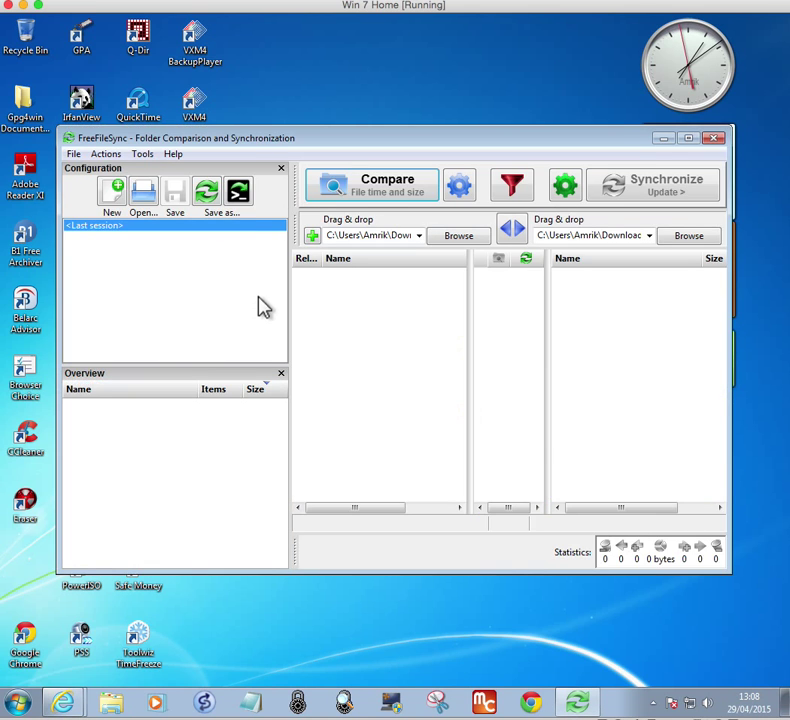
{"action": "left_click", "coordinate": [176, 155]}
{"action": "left_click", "coordinate": [195, 172]}
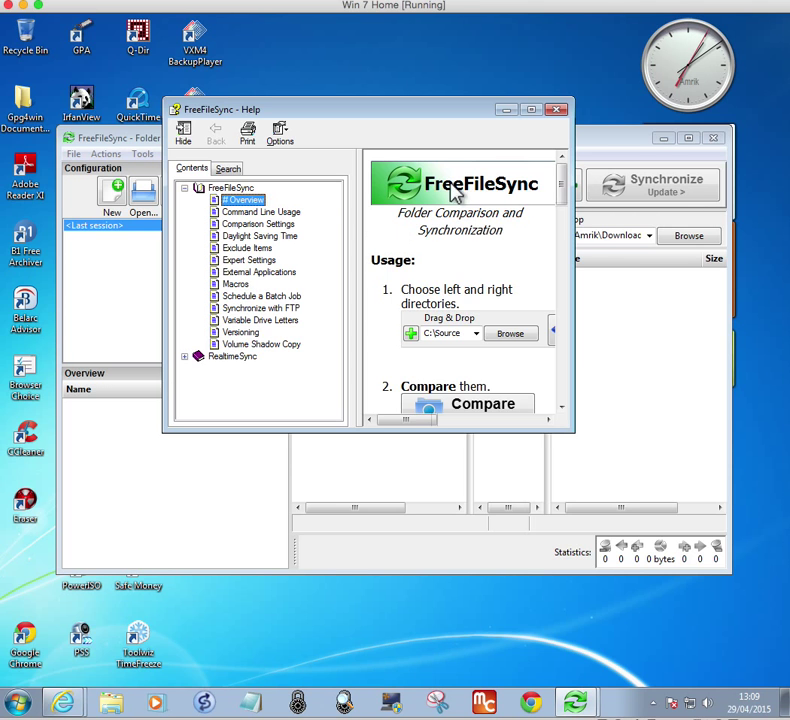
{"action": "left_click", "coordinate": [558, 113]}
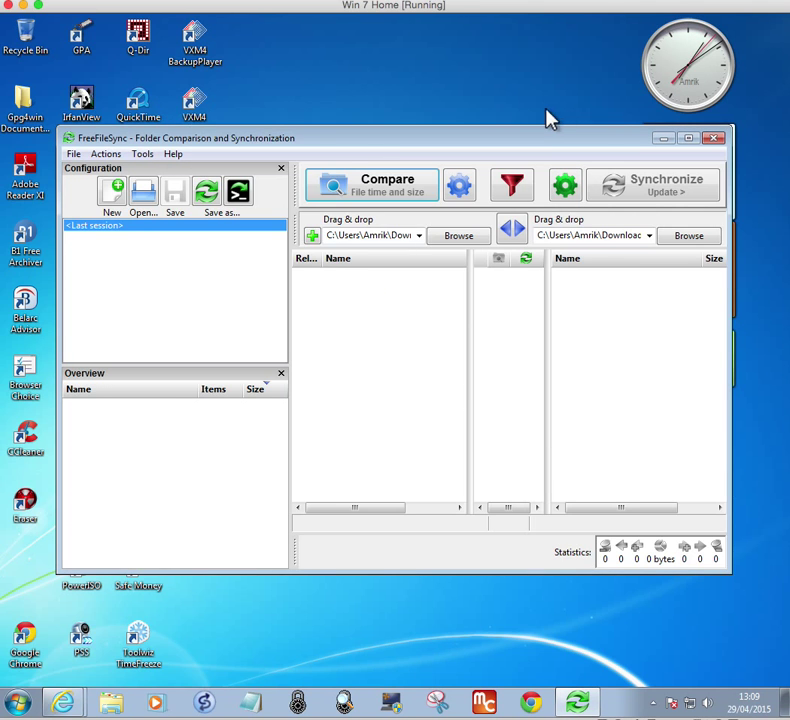
{"action": "left_click", "coordinate": [713, 138]}
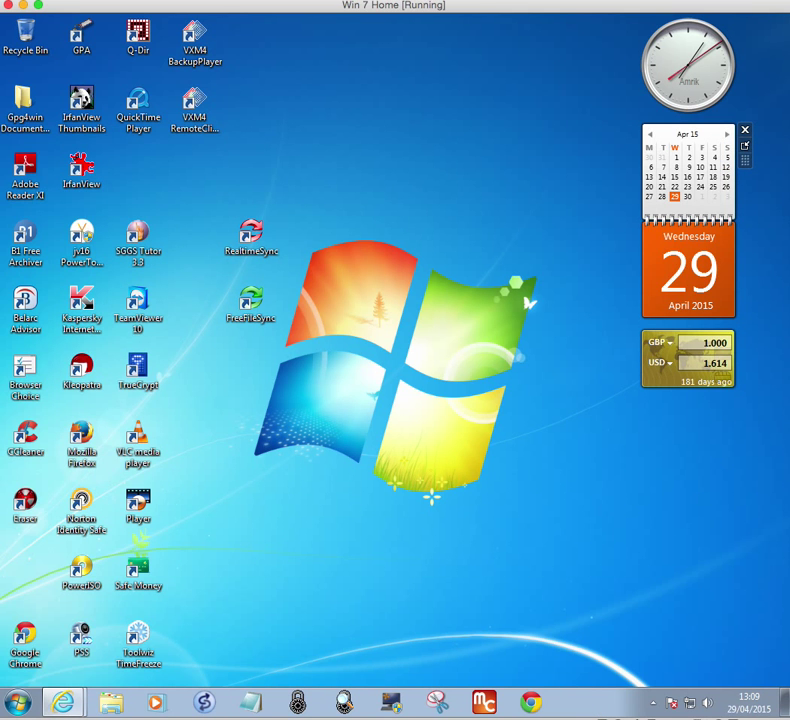
- Switch to the Ubuntu 12.04 virtual machine and unlock its session with the account password
{"action": "key", "text": "super+Tab"}
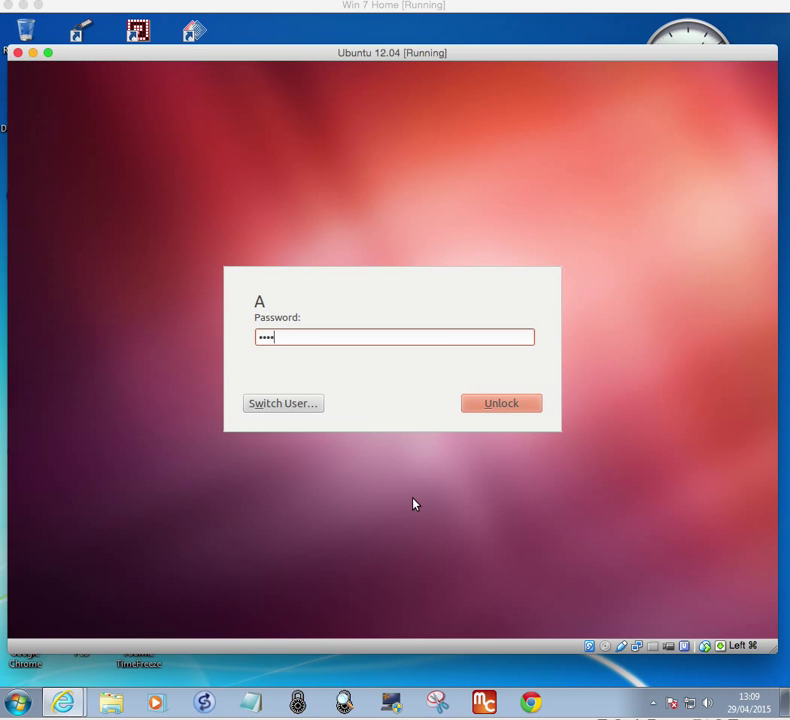
{"action": "key", "text": "Return"}
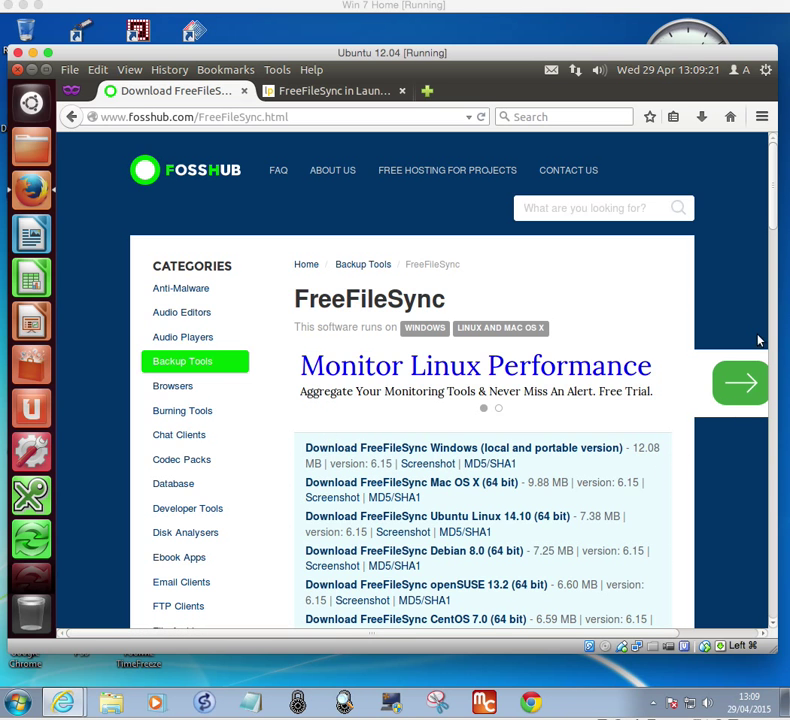
- Examine the Linux downloads and the note about the Personal Package Archive on the FossHub FreeFileSync page, highlighting the archive wording
{"action": "left_click_drag", "start_coordinate": [772, 226], "coordinate": [778, 255]}
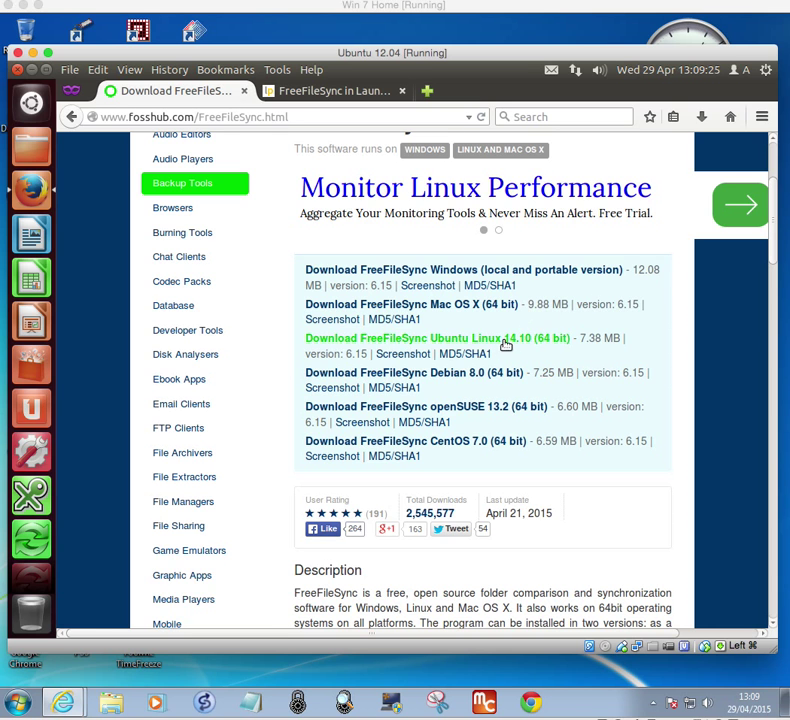
{"action": "left_click_drag", "start_coordinate": [773, 249], "coordinate": [745, 444]}
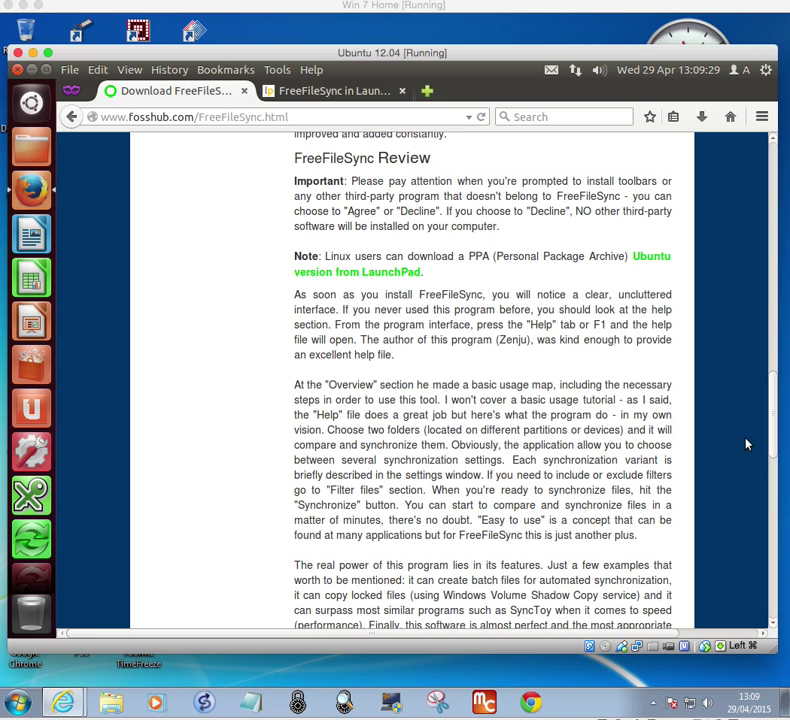
{"action": "left_click", "coordinate": [306, 256]}
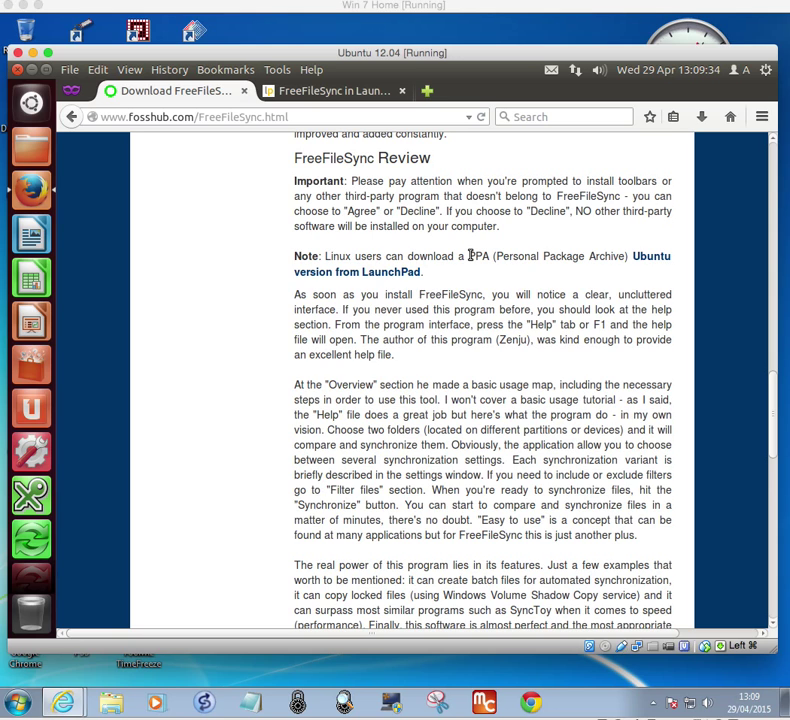
{"action": "left_click_drag", "start_coordinate": [512, 256], "coordinate": [628, 256]}
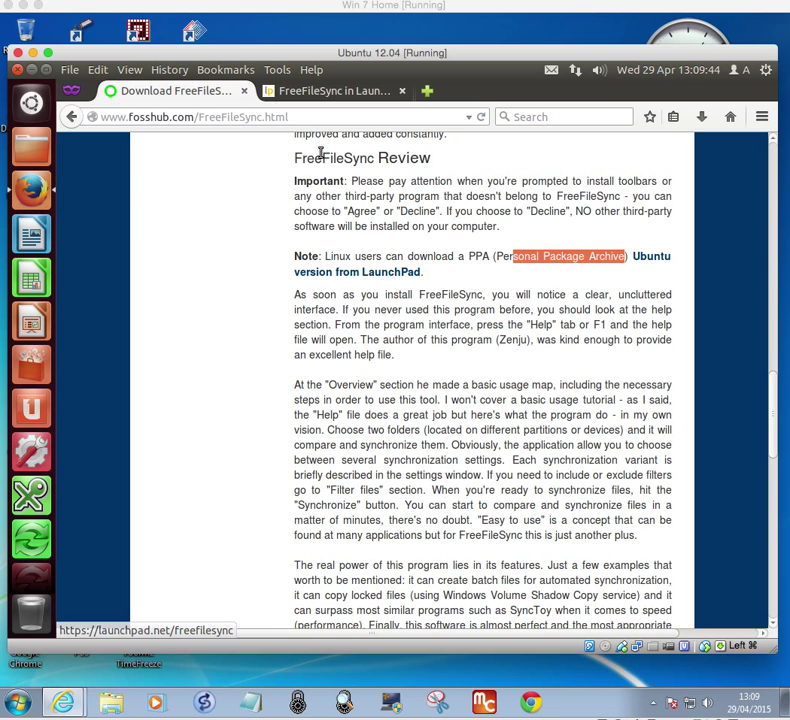
- Review the FossHub features and download list, and highlight the Local Installation instructions on the FreeFileSync Launchpad page
{"action": "left_click", "coordinate": [338, 92]}
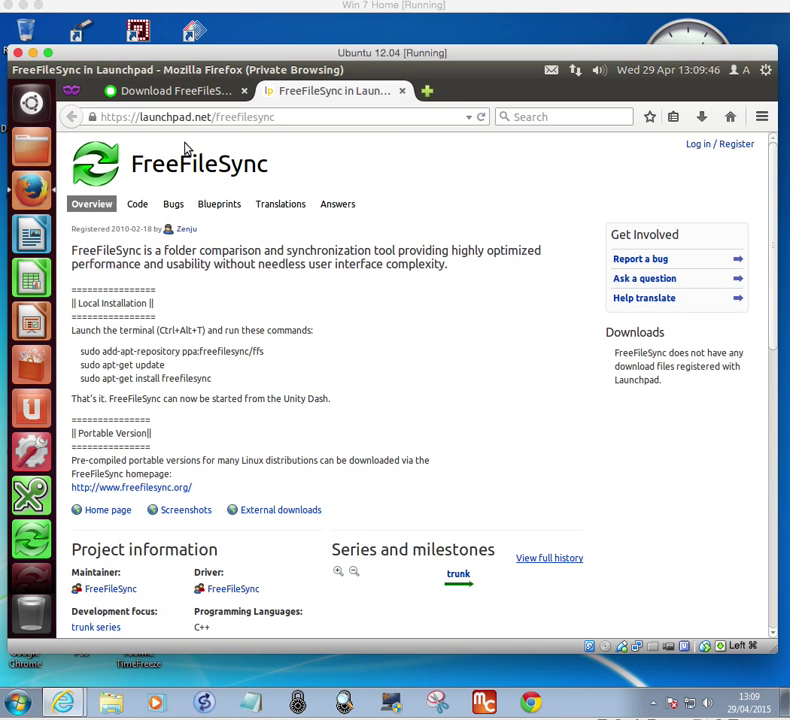
{"action": "left_click", "coordinate": [204, 92]}
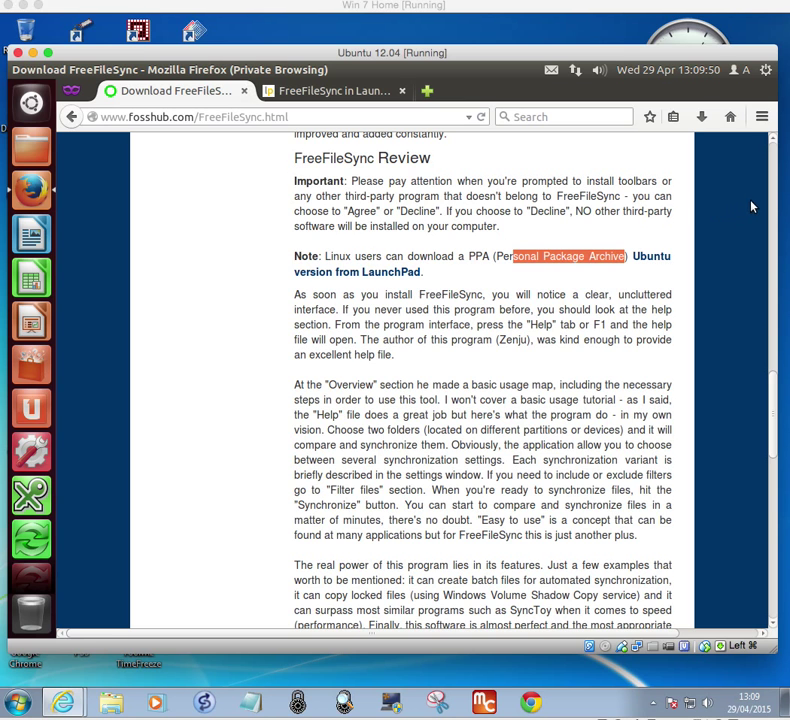
{"action": "scroll", "coordinate": [773, 206], "scroll_direction": "up", "scroll_amount": 8}
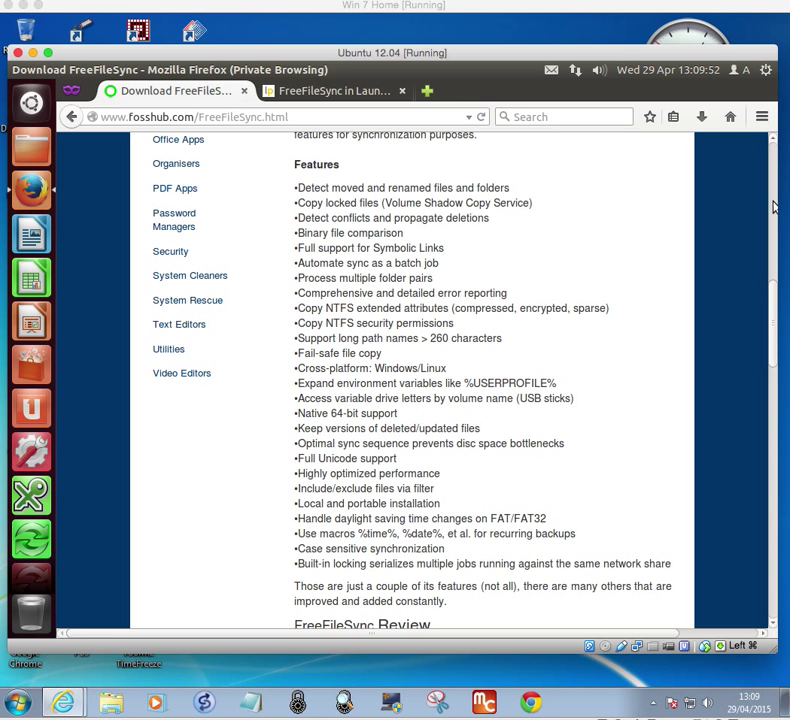
{"action": "scroll", "coordinate": [771, 208], "scroll_direction": "up", "scroll_amount": 8}
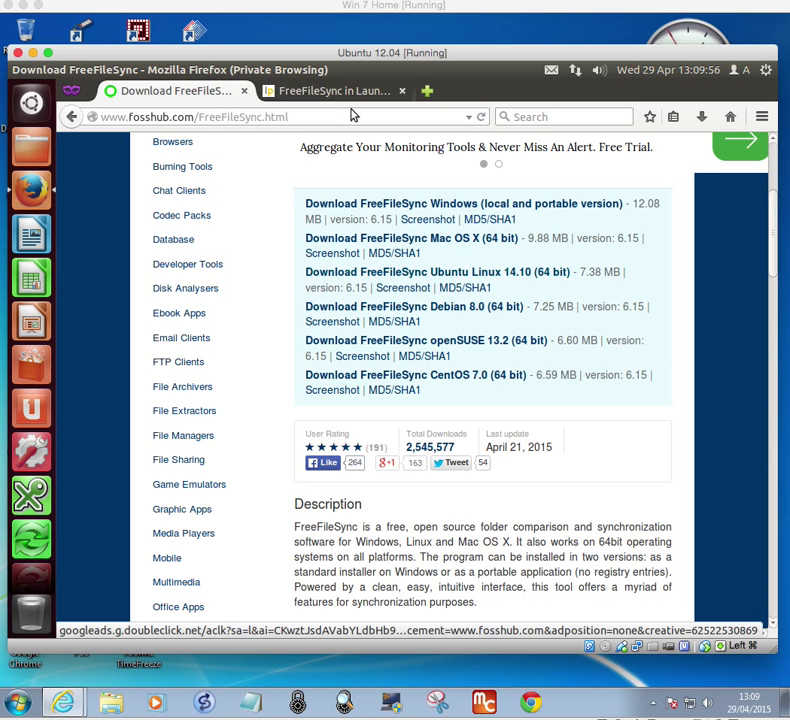
{"action": "left_click", "coordinate": [300, 90]}
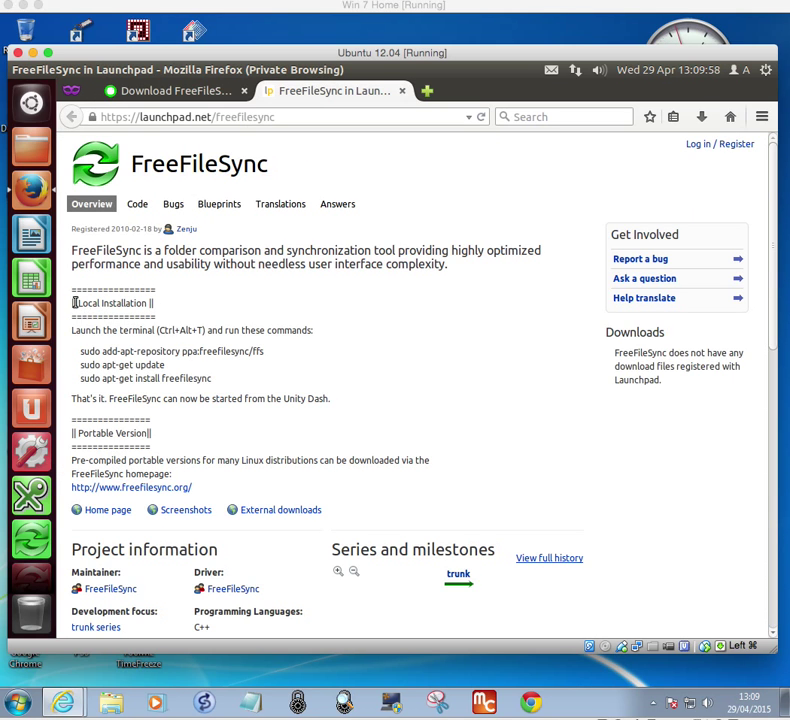
{"action": "left_click_drag", "start_coordinate": [71, 228], "coordinate": [324, 397]}
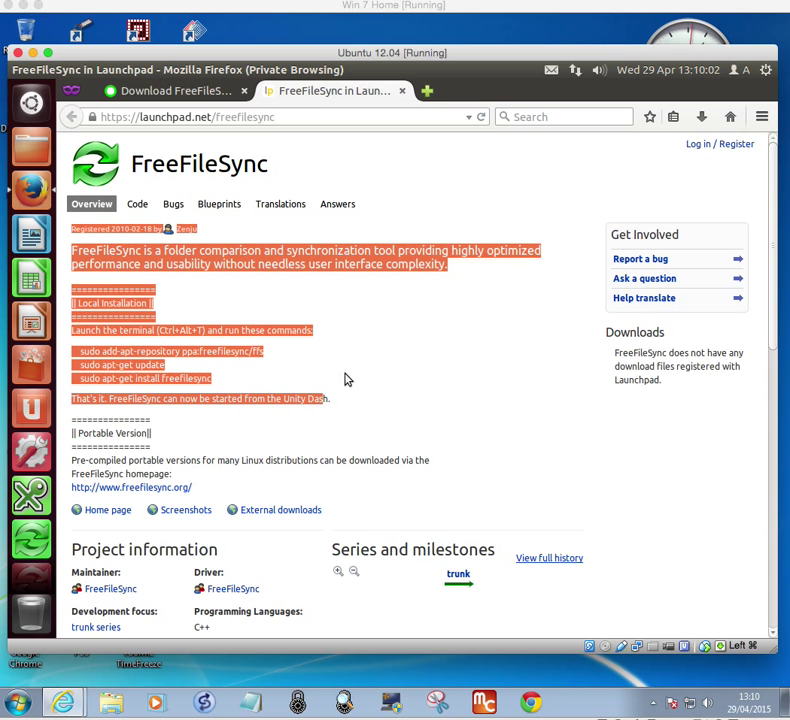
{"action": "left_click", "coordinate": [248, 351]}
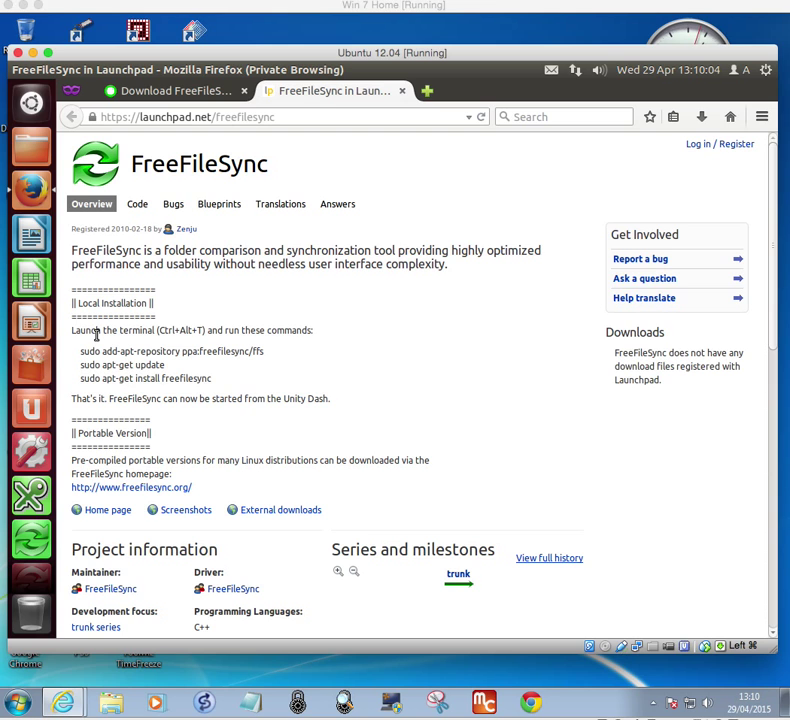
- Search the Ubuntu Dash for the terminal and open a Terminal window
{"action": "left_click", "coordinate": [37, 112]}
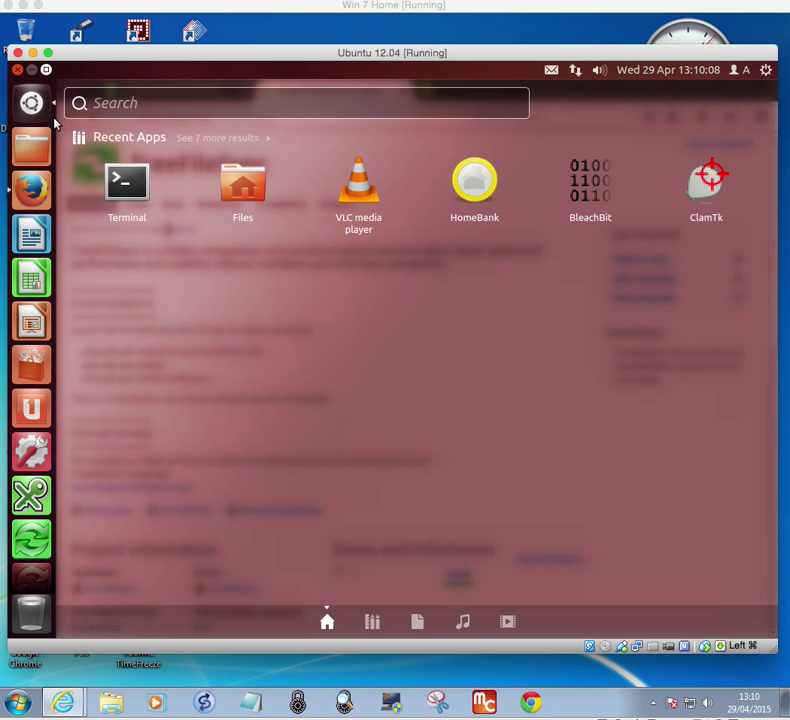
{"action": "type", "text": "ter"}
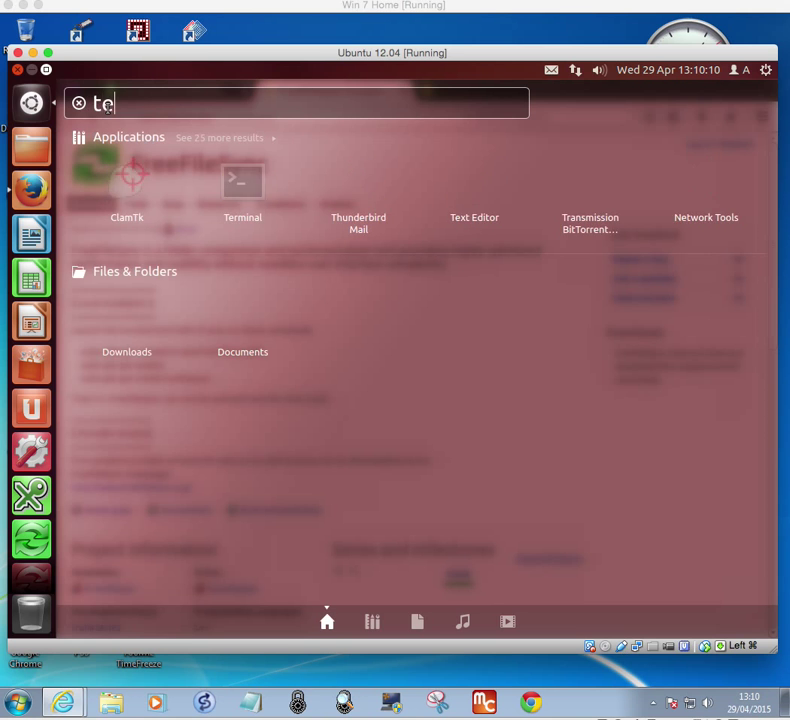
{"action": "key", "text": "BackSpace"}
{"action": "key", "text": "BackSpace"}
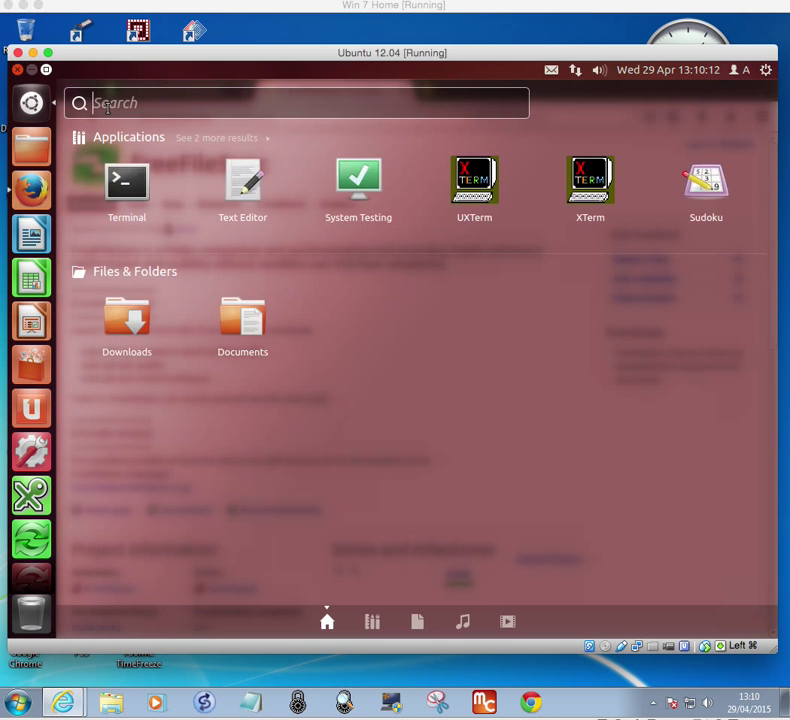
{"action": "left_click", "coordinate": [127, 182]}
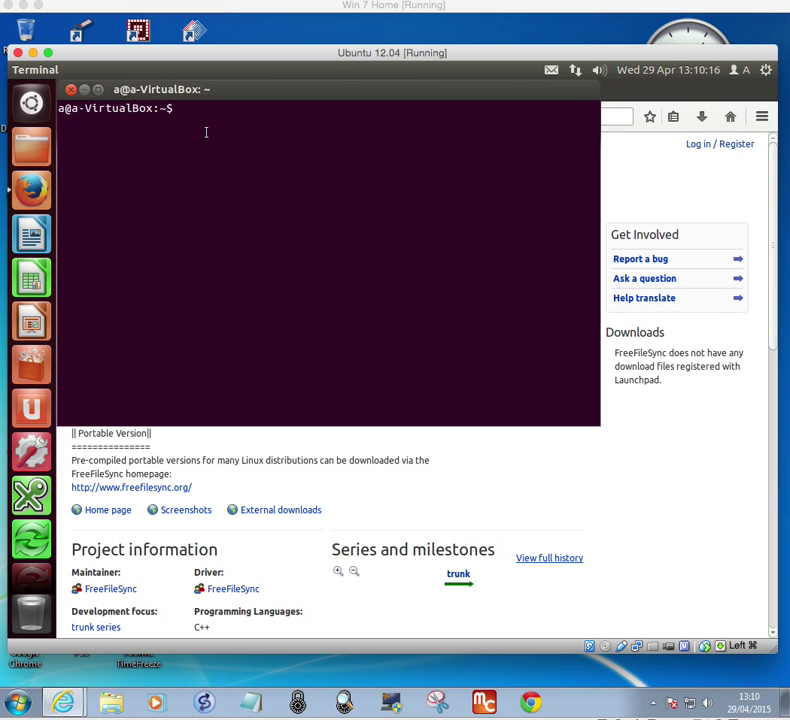
- Return to the Launchpad page and highlight the sudo add-apt-repository ppa:freefilesync/ffs command to examine it
{"action": "left_click", "coordinate": [435, 458]}
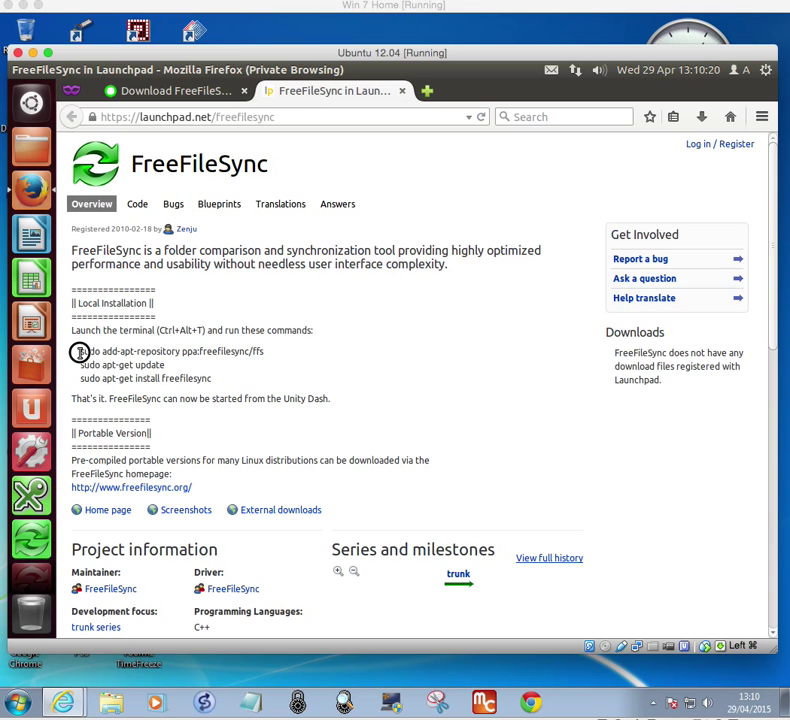
{"action": "left_click_drag", "start_coordinate": [80, 352], "coordinate": [115, 352]}
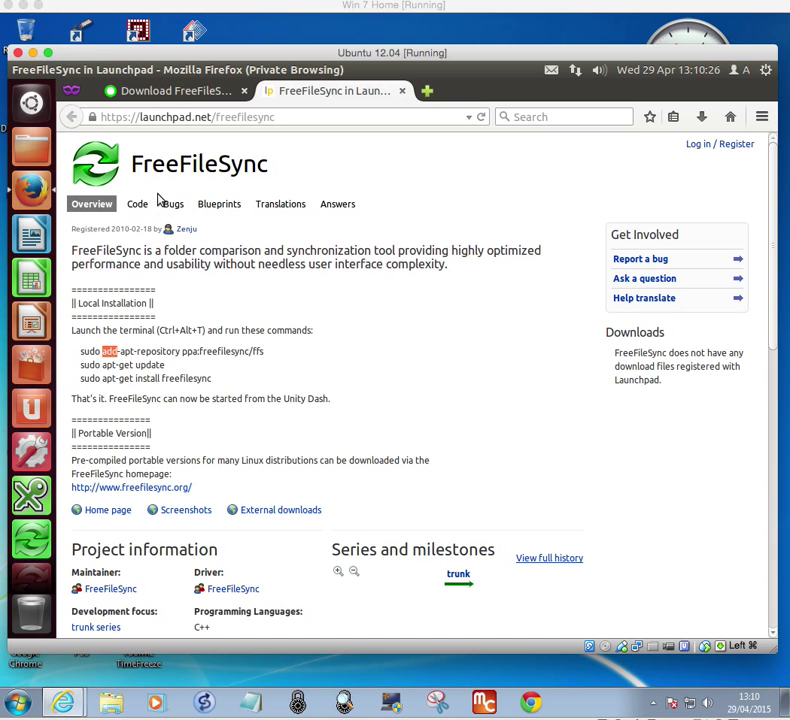
{"action": "left_click", "coordinate": [173, 95]}
{"action": "left_click", "coordinate": [309, 92]}
{"action": "left_click_drag", "start_coordinate": [120, 352], "coordinate": [253, 370]}
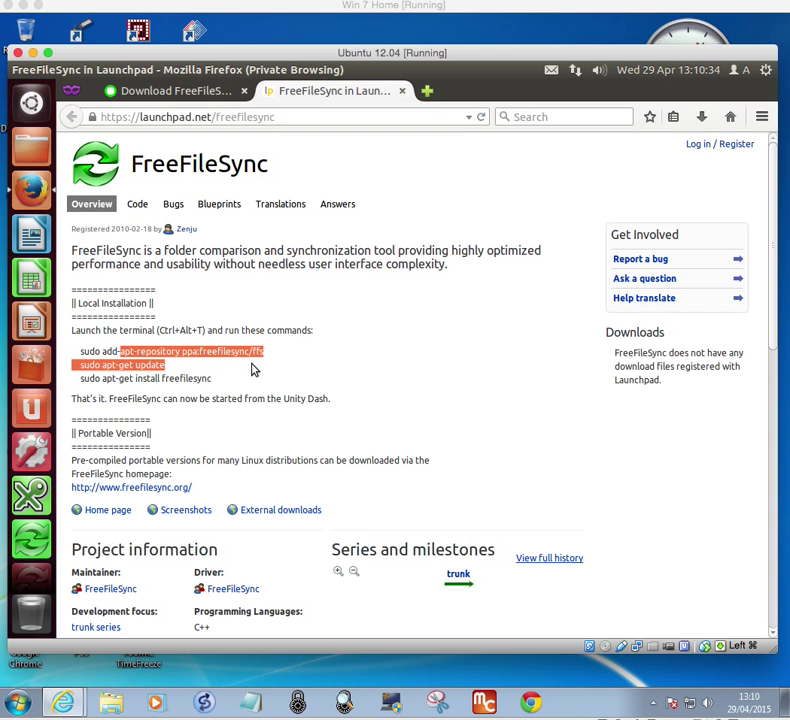
{"action": "left_click", "coordinate": [268, 357]}
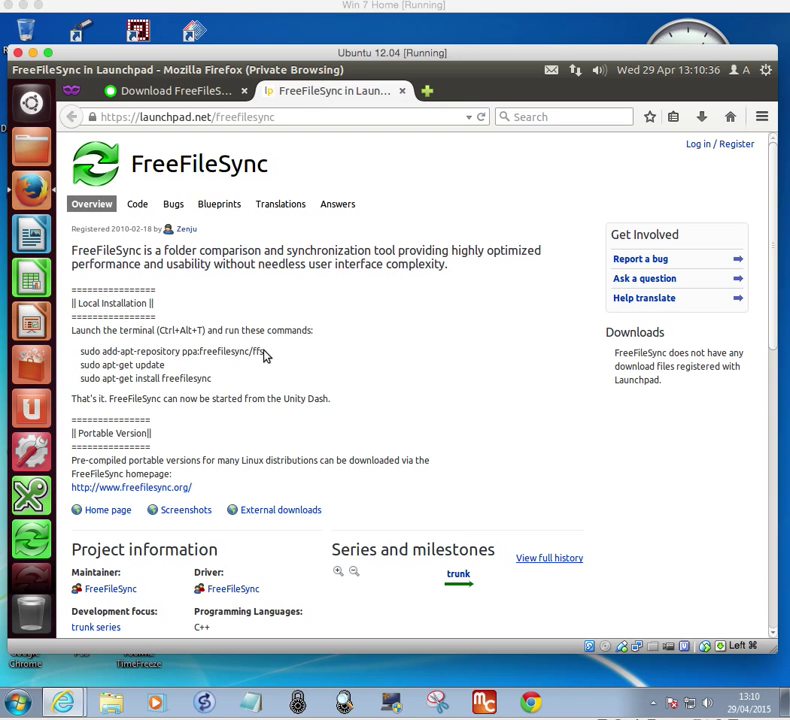
{"action": "left_click_drag", "start_coordinate": [93, 350], "coordinate": [276, 350]}
{"action": "left_click", "coordinate": [277, 353]}
- Highlight in turn the sudo apt-get update and sudo apt-get install freefilesync commands and the note about starting from the Unity Dash
{"action": "left_click_drag", "start_coordinate": [82, 367], "coordinate": [166, 367]}
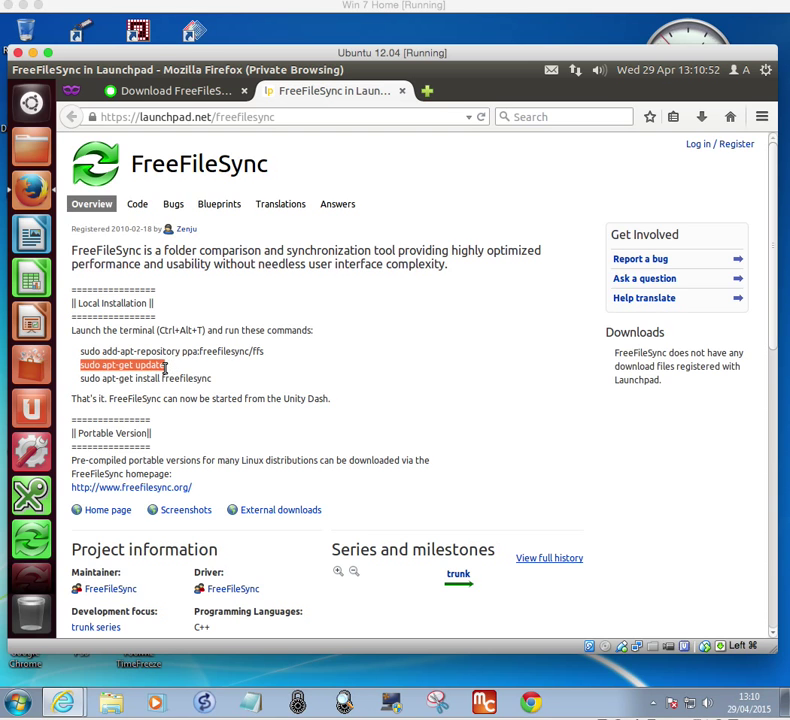
{"action": "left_click", "coordinate": [174, 373]}
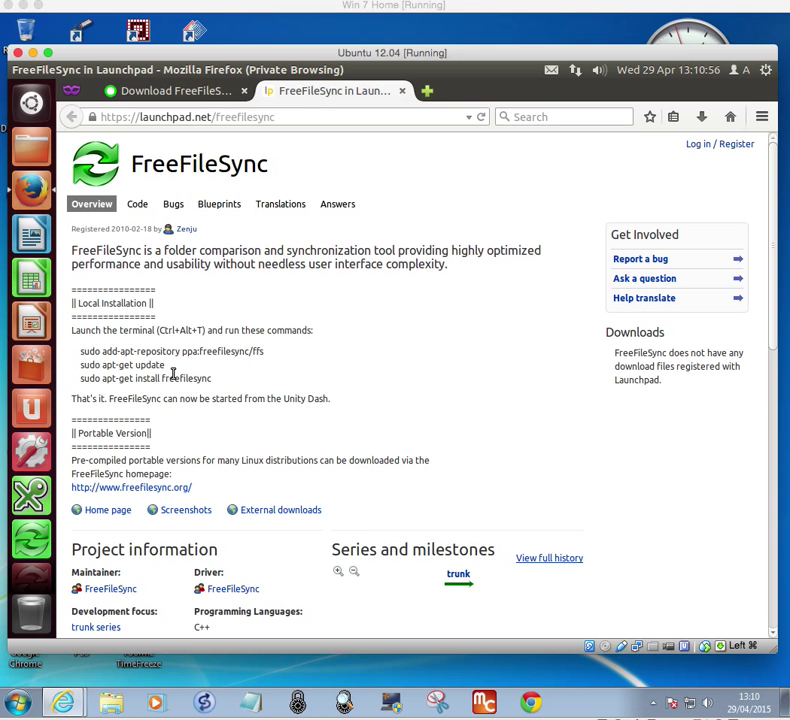
{"action": "left_click", "coordinate": [82, 382]}
{"action": "left_click_drag", "start_coordinate": [82, 382], "coordinate": [217, 386]}
{"action": "left_click", "coordinate": [217, 384]}
{"action": "left_click_drag", "start_coordinate": [81, 400], "coordinate": [328, 405]}
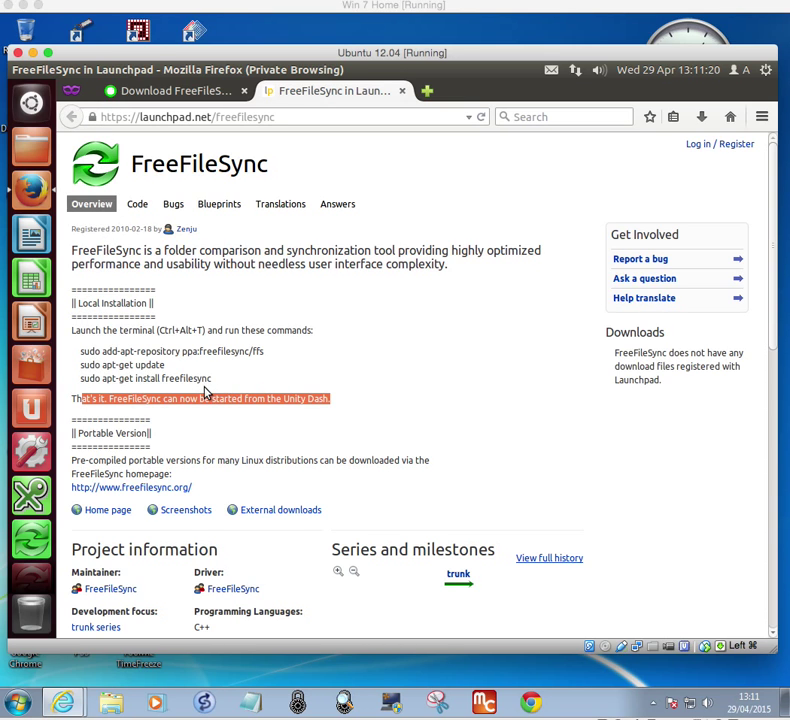
- Minimize the Firefox window and close the Terminal window to clear the Ubuntu desktop
{"action": "left_click", "coordinate": [68, 70]}
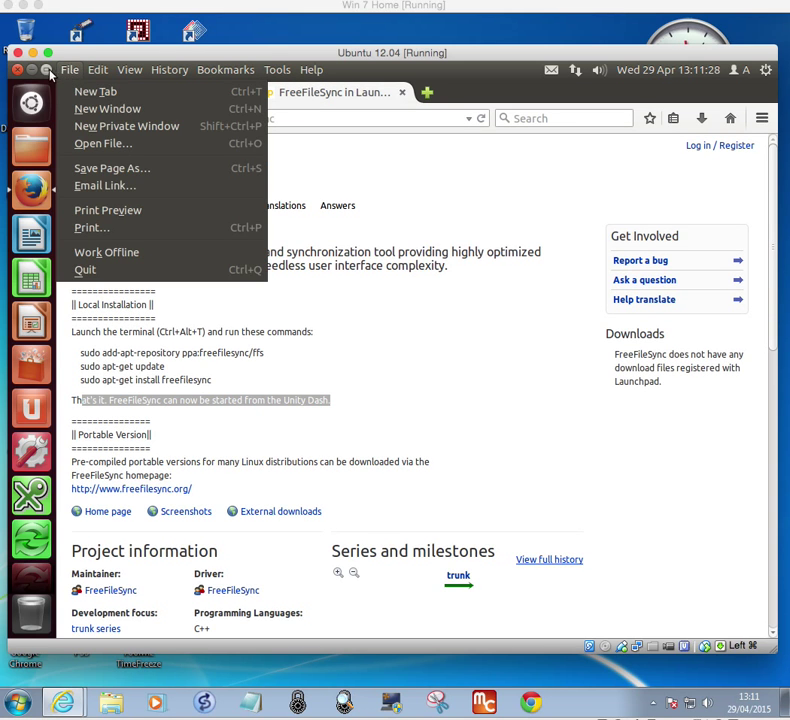
{"action": "key", "text": "Escape"}
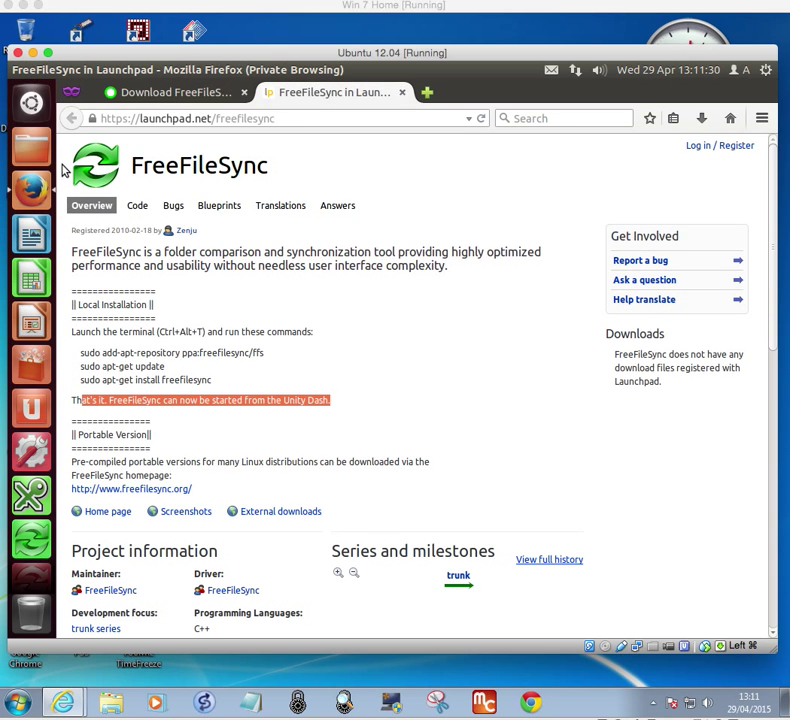
{"action": "key", "text": "ctrl+alt+t"}
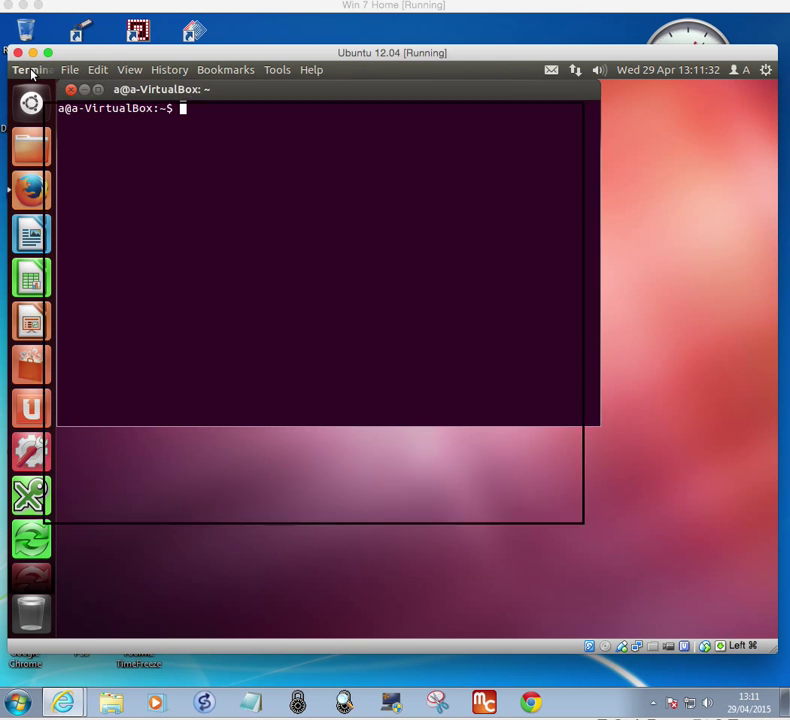
{"action": "left_click", "coordinate": [70, 89]}
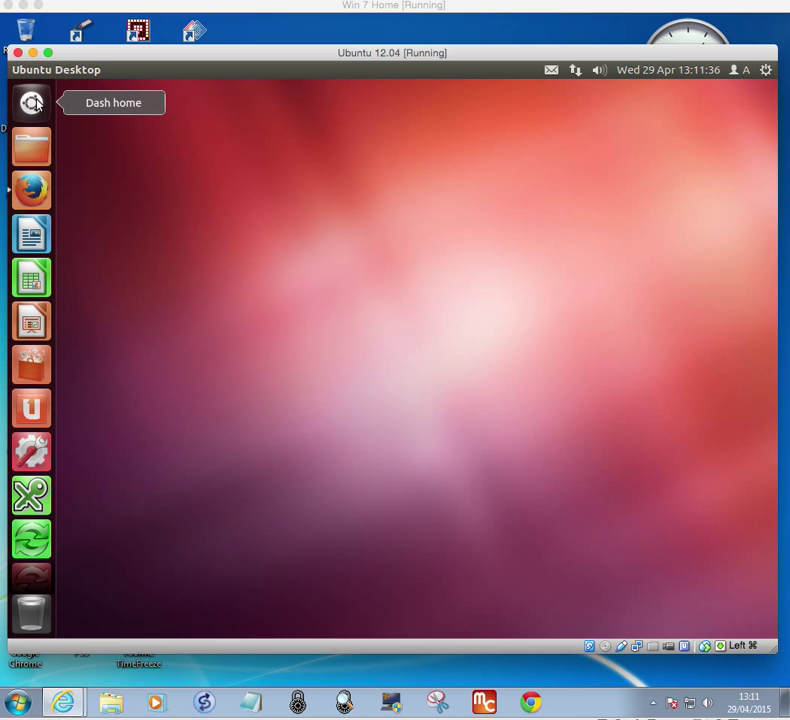
- Search the Ubuntu Dash for "fre" to find FreeFileSync, and for "re" to find RealtimeSync
{"action": "left_click", "coordinate": [32, 102]}
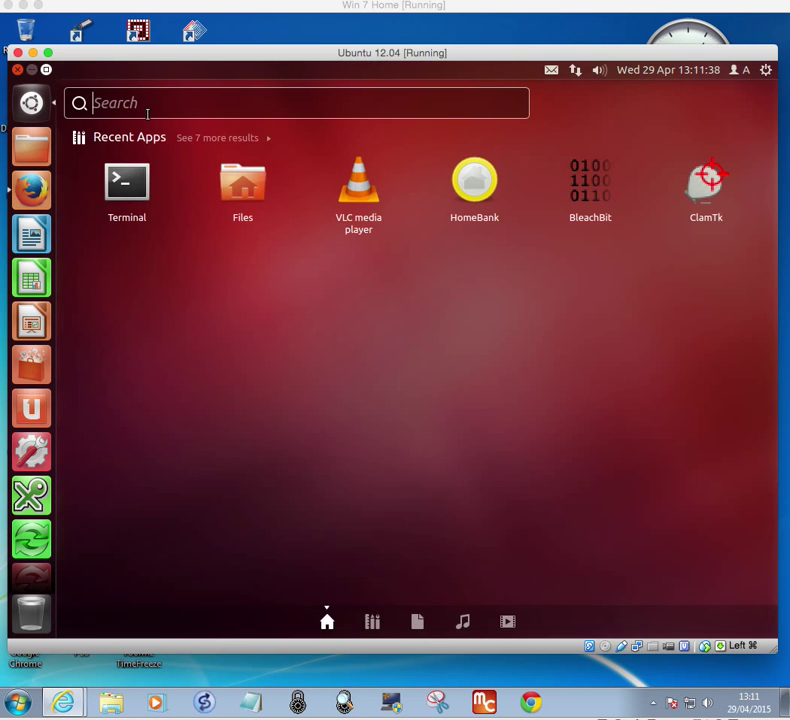
{"action": "type", "text": "fre"}
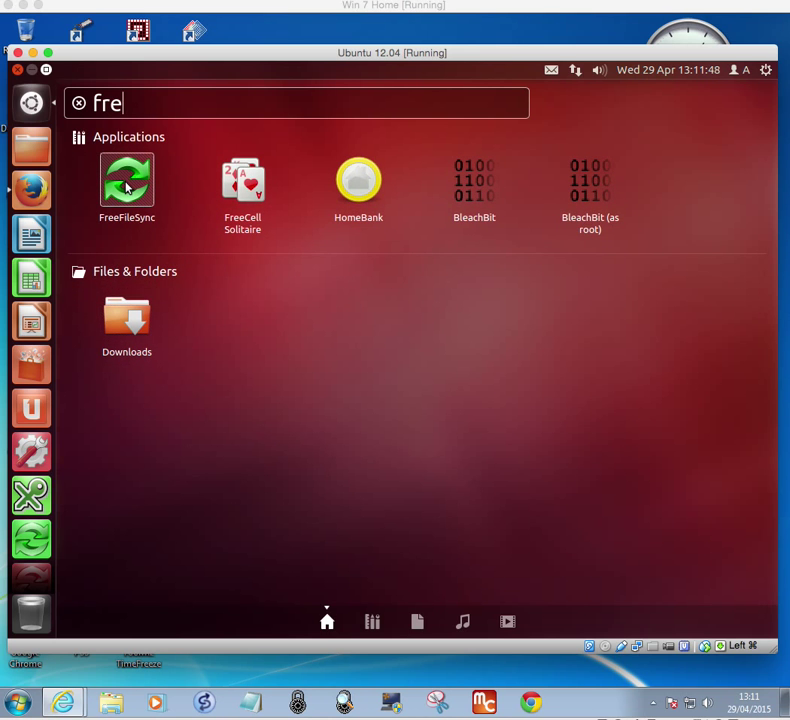
{"action": "key", "text": "BackSpace"}
{"action": "key", "text": "BackSpace"}
{"action": "key", "text": "BackSpace"}
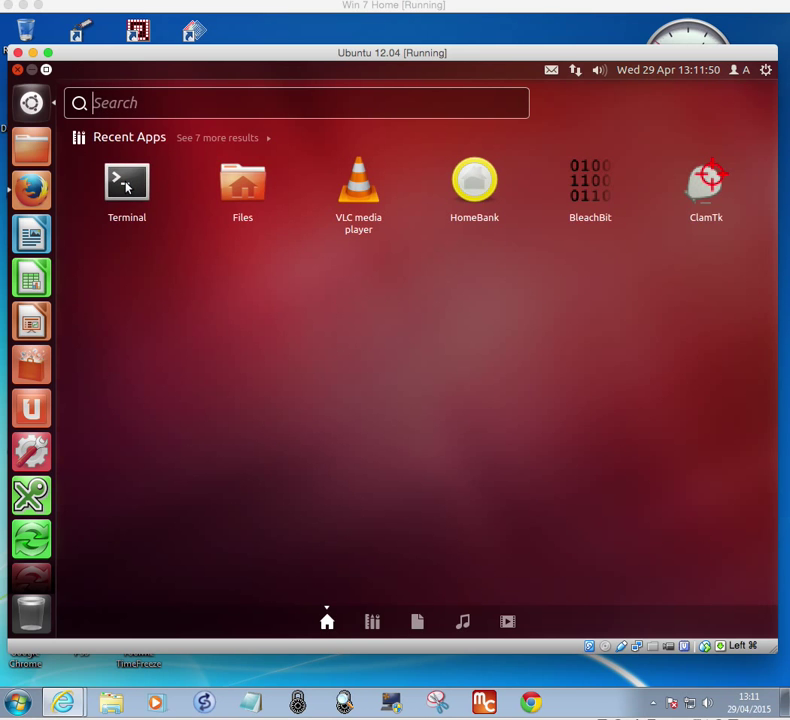
{"action": "type", "text": "re"}
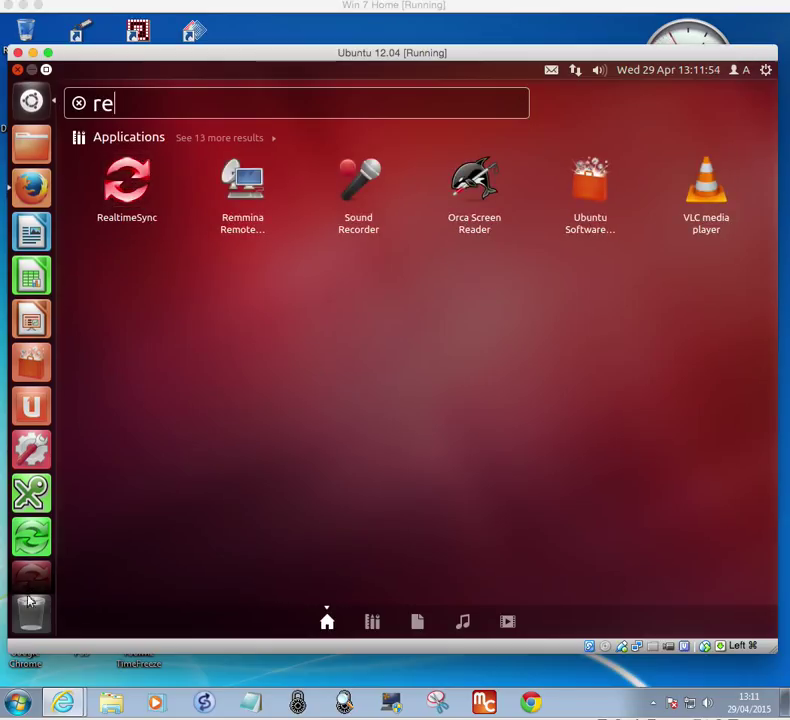
- Close the Dash and quit Firefox, closing both open tabs
{"action": "left_click", "coordinate": [18, 70]}
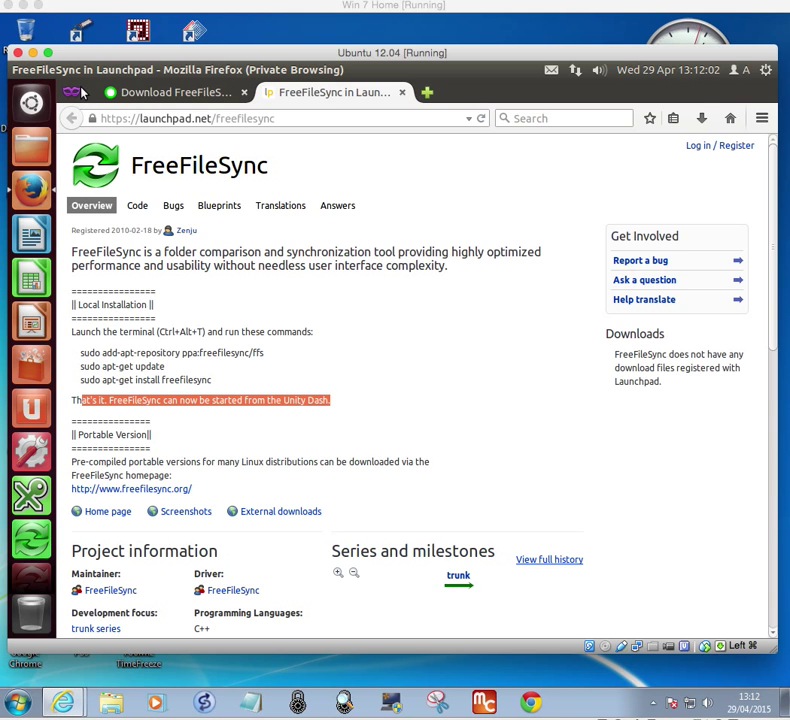
{"action": "left_click", "coordinate": [17, 70]}
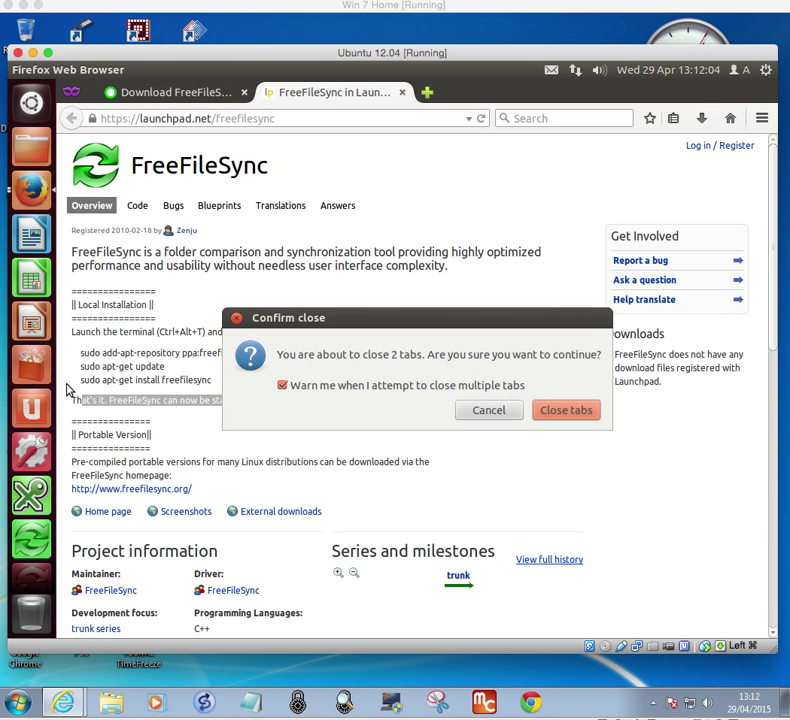
{"action": "left_click", "coordinate": [571, 411]}
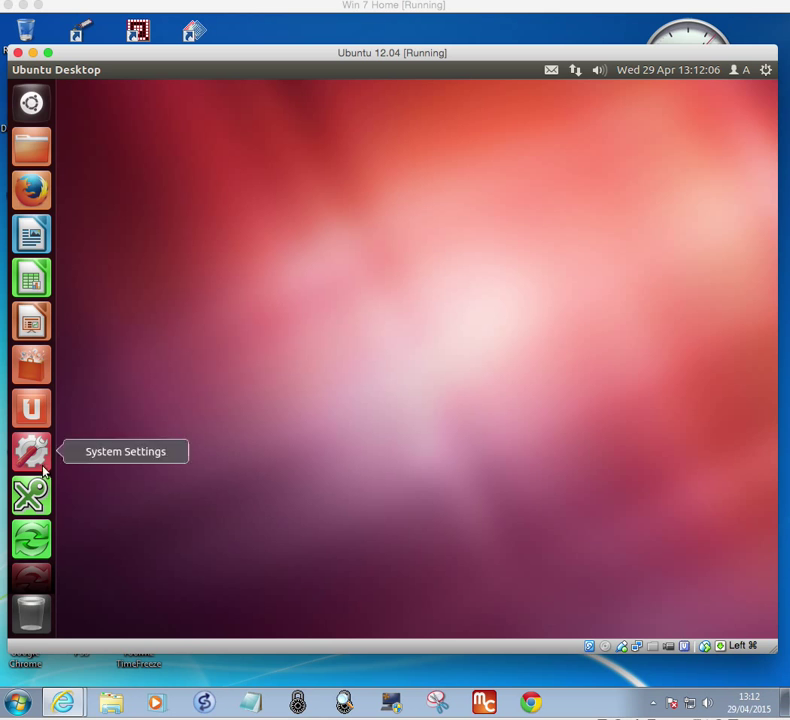
- Start FreeFileSync on Ubuntu, and add a second folder pair and remove one again
{"action": "left_click", "coordinate": [32, 546]}
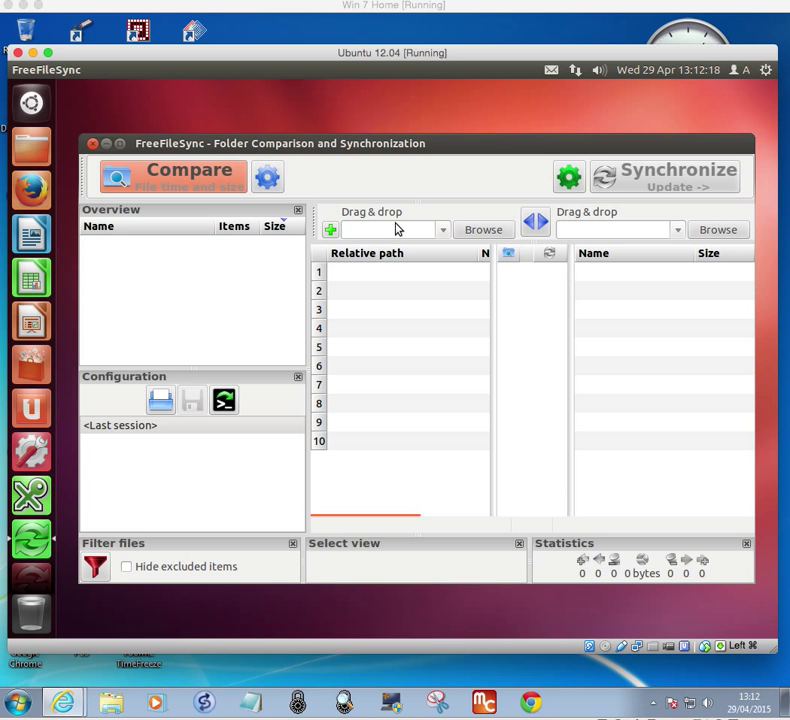
{"action": "left_click", "coordinate": [332, 233]}
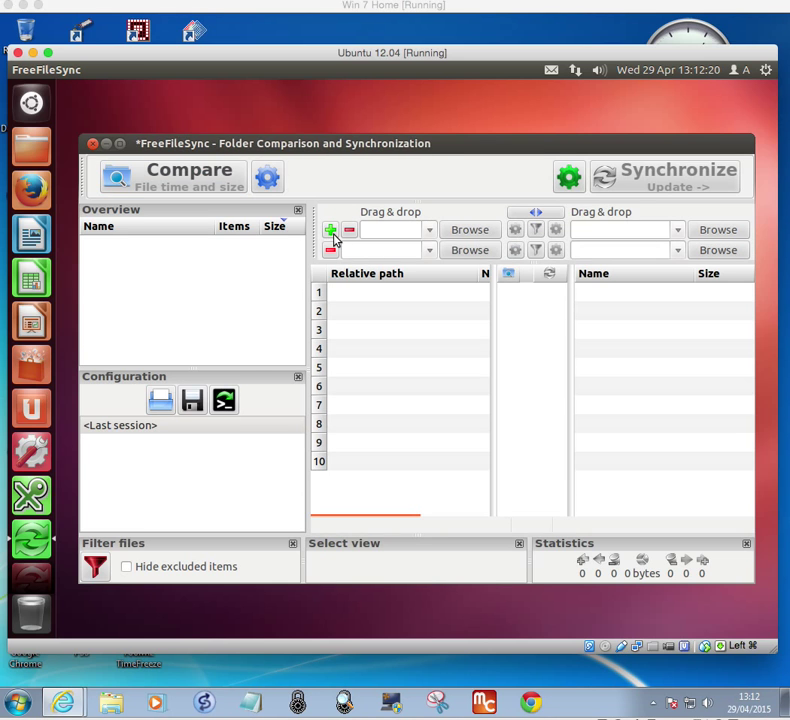
{"action": "left_click", "coordinate": [348, 233]}
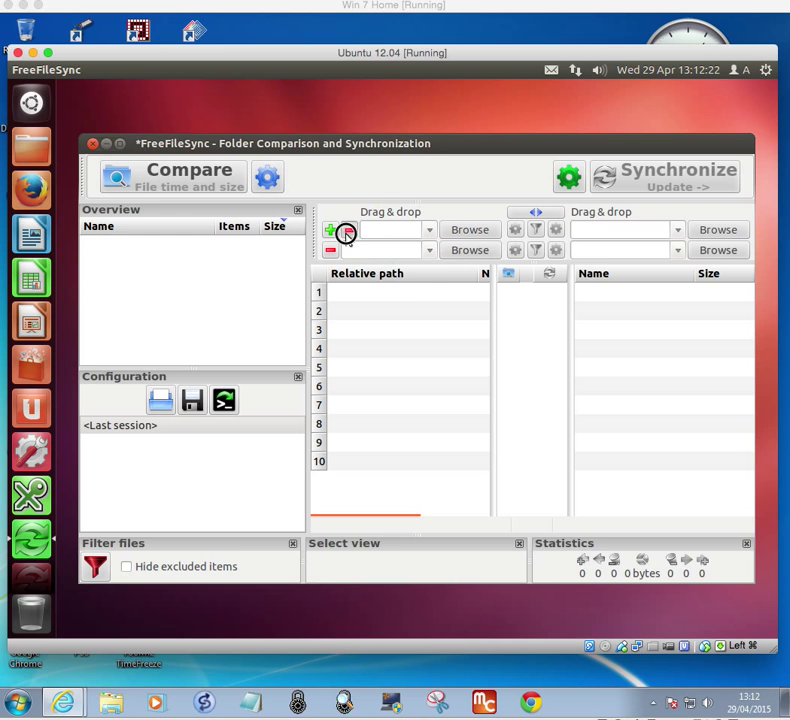
- Examine the comparison settings and the synchronization settings without changing them, and close FreeFileSync
{"action": "left_click", "coordinate": [272, 184]}
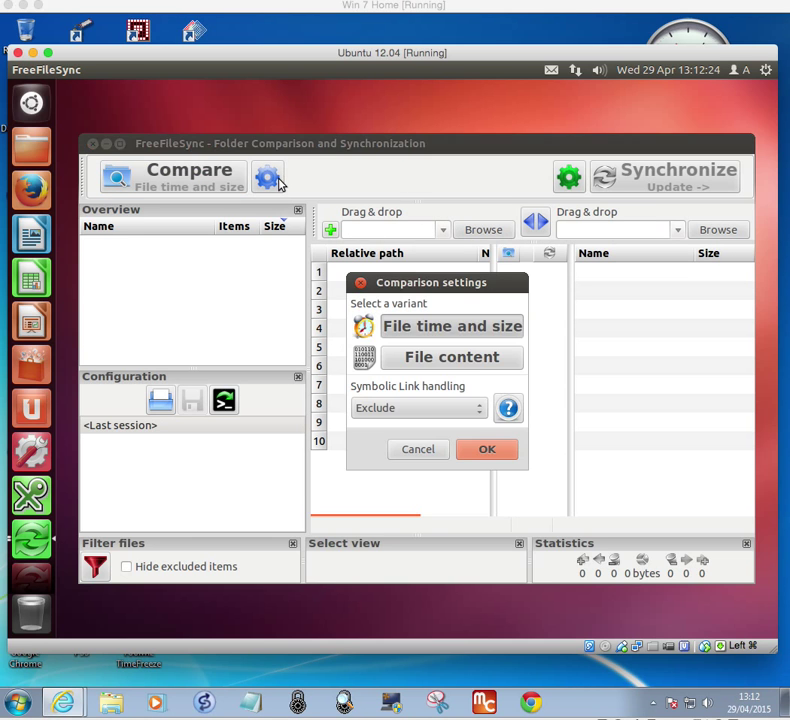
{"action": "left_click", "coordinate": [361, 283]}
{"action": "left_click", "coordinate": [570, 177]}
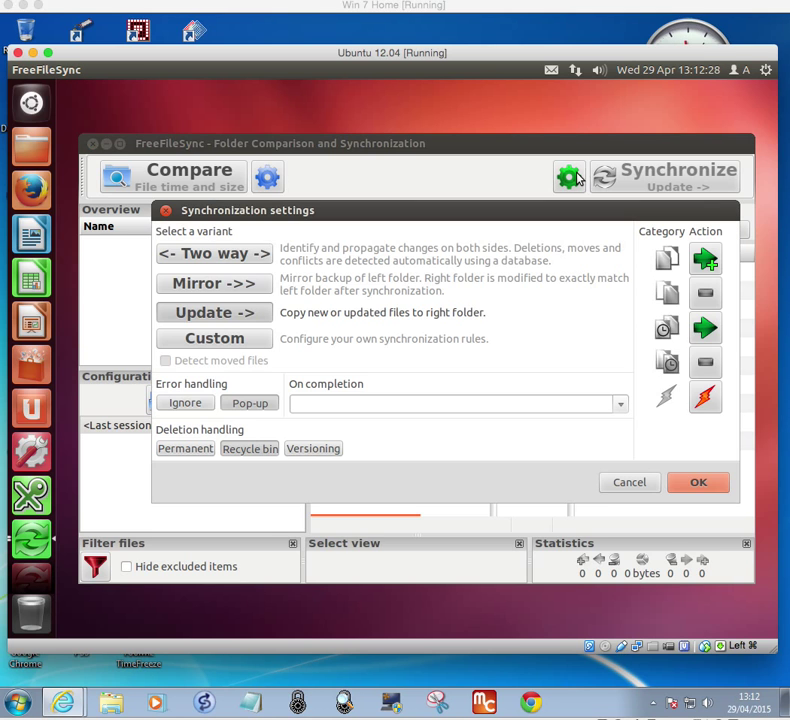
{"action": "left_click", "coordinate": [167, 214]}
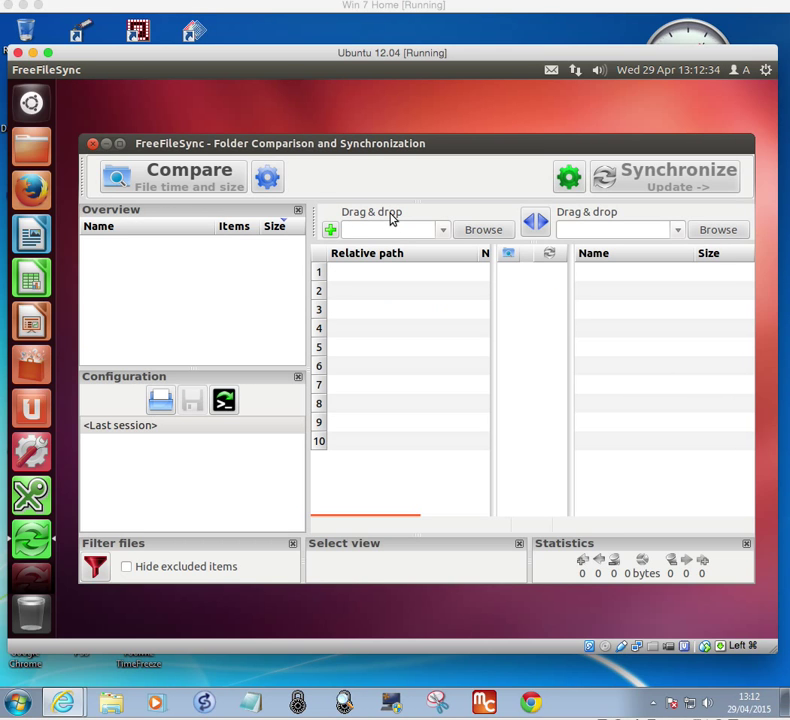
{"action": "left_click", "coordinate": [92, 145]}
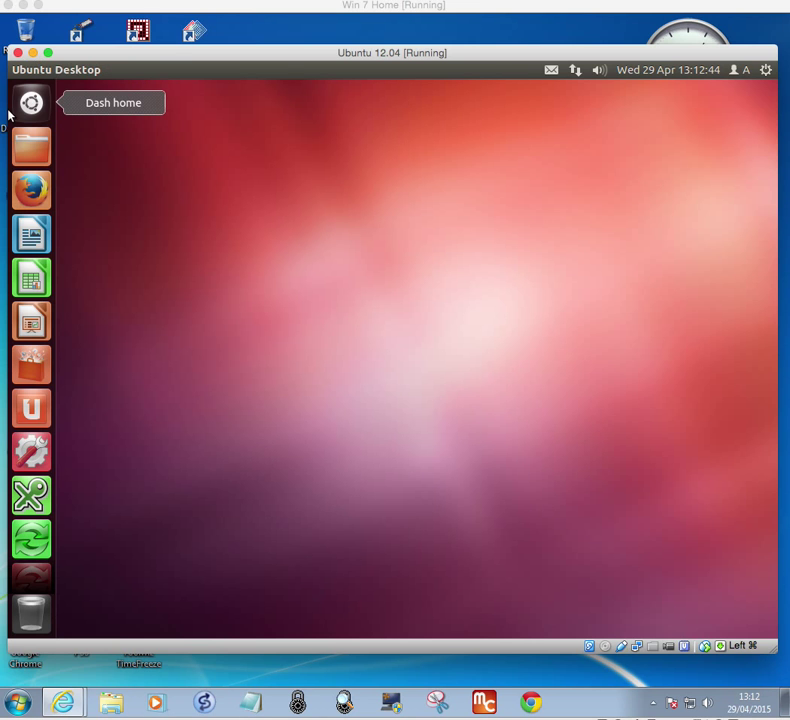
- View the Mac's Launchpad, examine the FreeFileSync_6 folder in Downloads with Finder, and close the Finder window
{"action": "key", "text": "F4"}
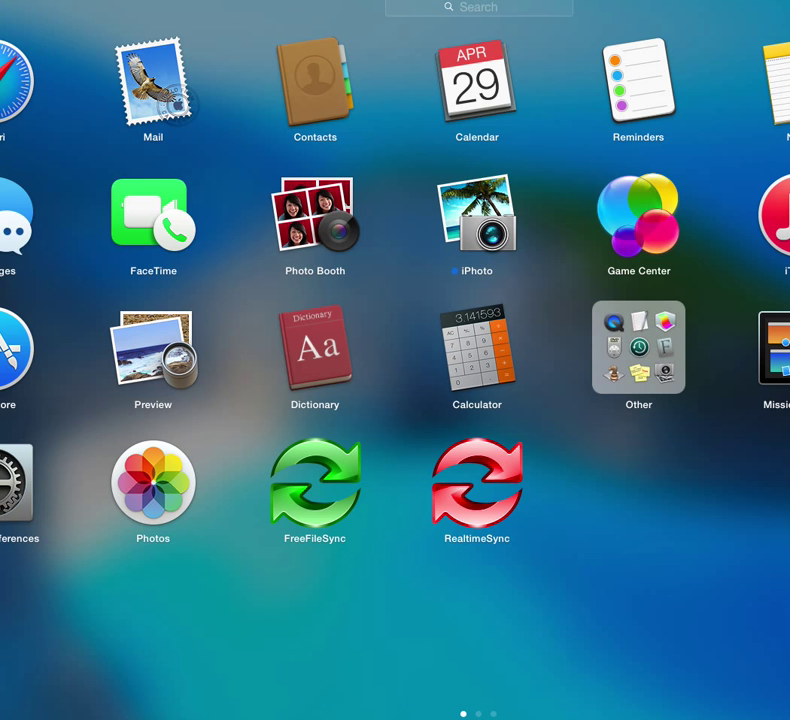
{"action": "left_click", "coordinate": [133, 567]}
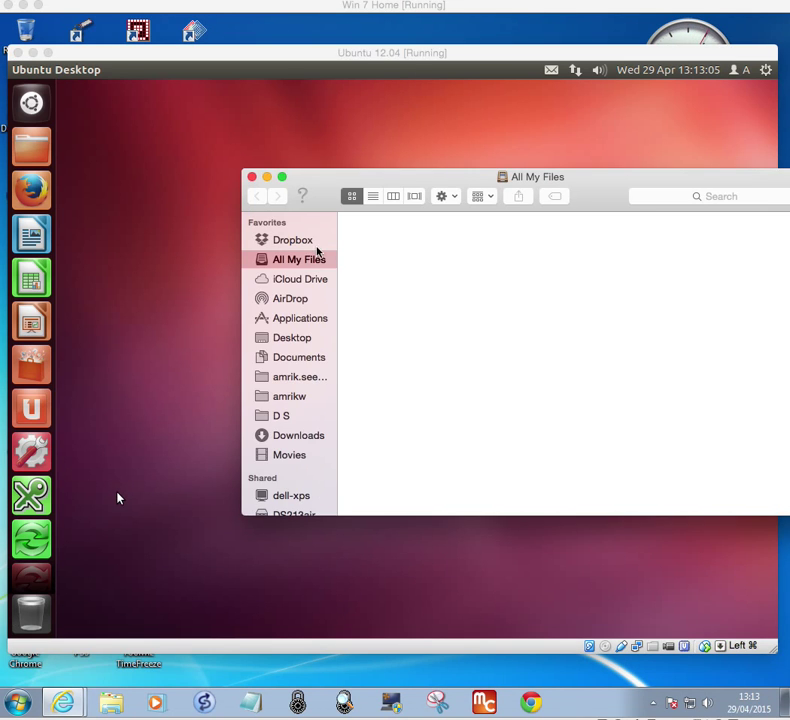
{"action": "left_click", "coordinate": [288, 435]}
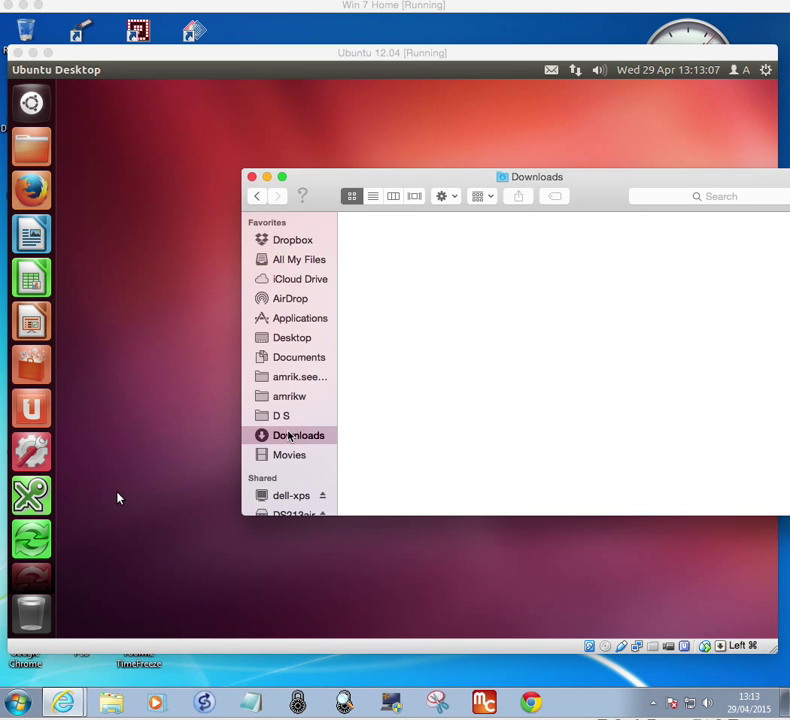
{"action": "left_click", "coordinate": [337, 278]}
{"action": "left_click_drag", "start_coordinate": [340, 278], "coordinate": [324, 279]}
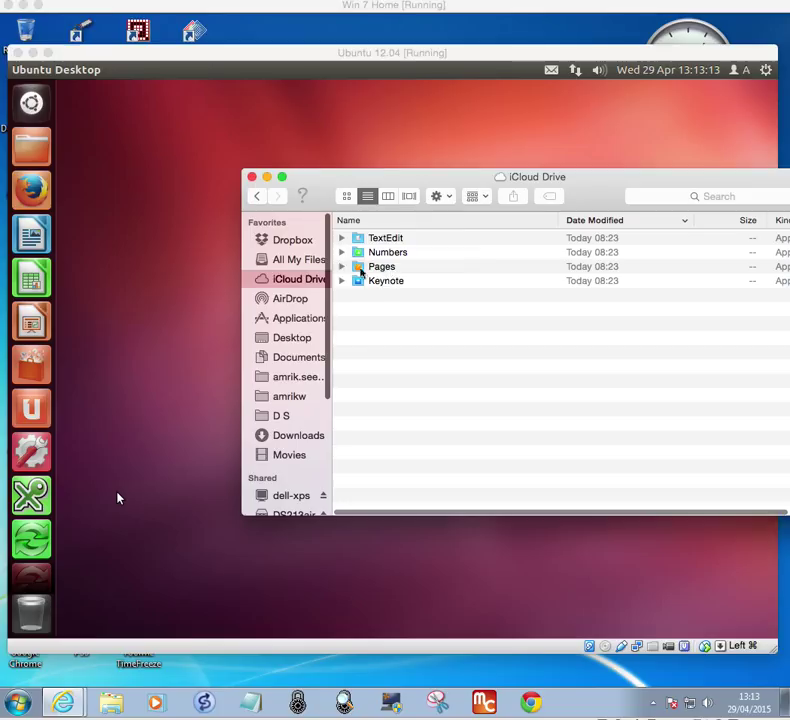
{"action": "left_click", "coordinate": [295, 437]}
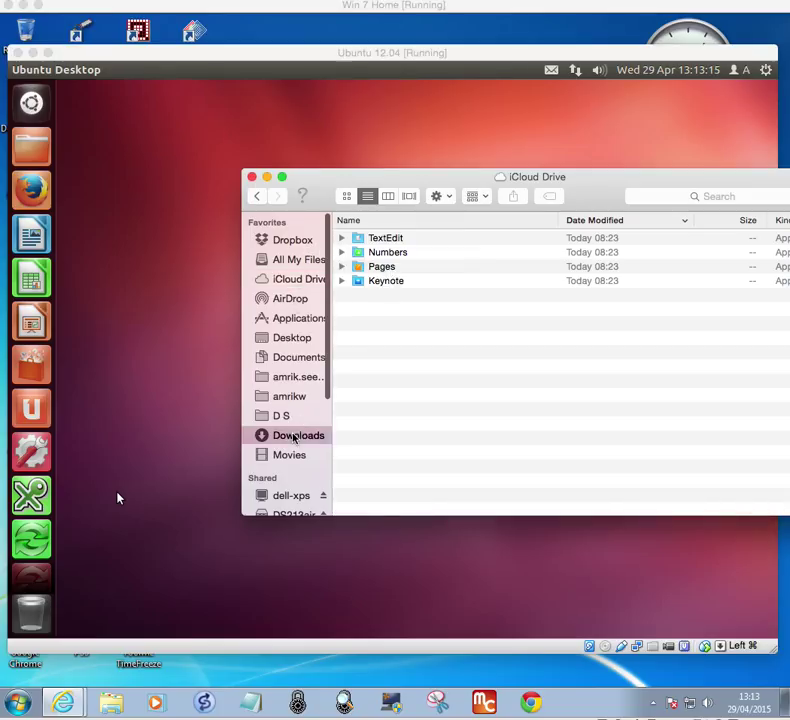
{"action": "double_click", "coordinate": [397, 285]}
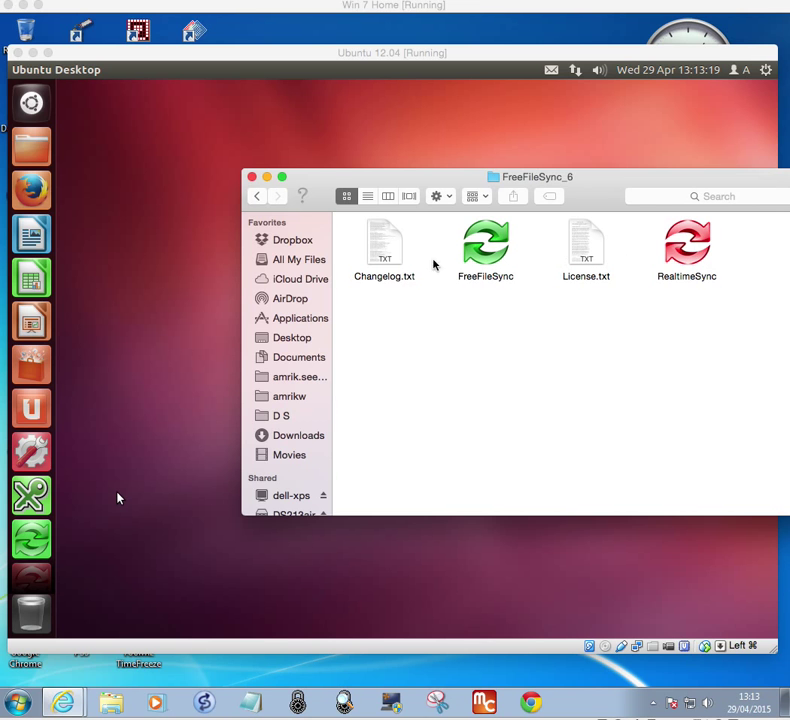
{"action": "left_click", "coordinate": [253, 177]}
- Start FreeFileSync on the Mac from Launchpad and move its window so that it is fully visible
{"action": "key", "text": "F4"}
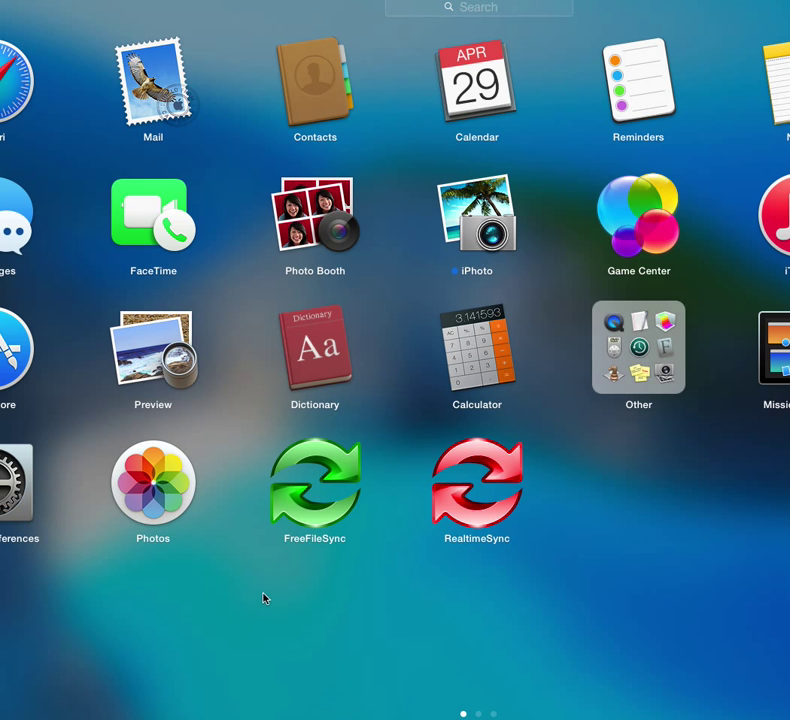
{"action": "left_click", "coordinate": [329, 500]}
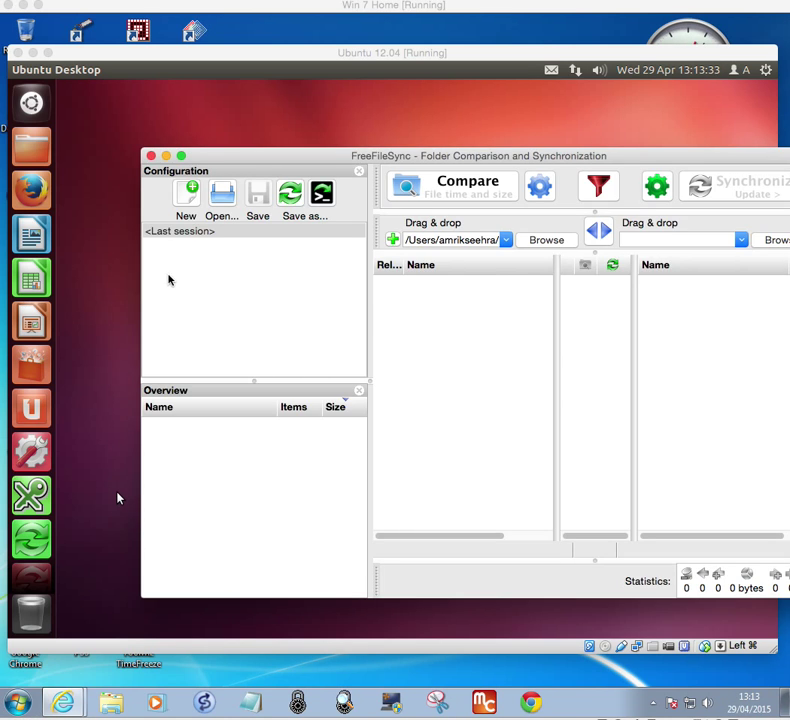
{"action": "left_click_drag", "start_coordinate": [363, 157], "coordinate": [294, 158]}
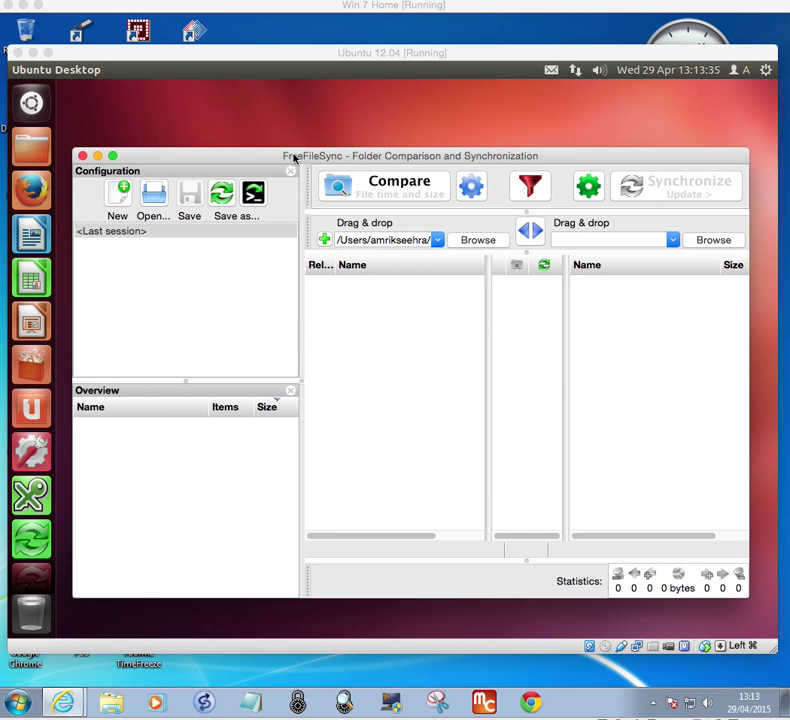
- Close FreeFileSync on the Mac and minimize the Ubuntu 12.04 virtual machine window
{"action": "left_click", "coordinate": [82, 156]}
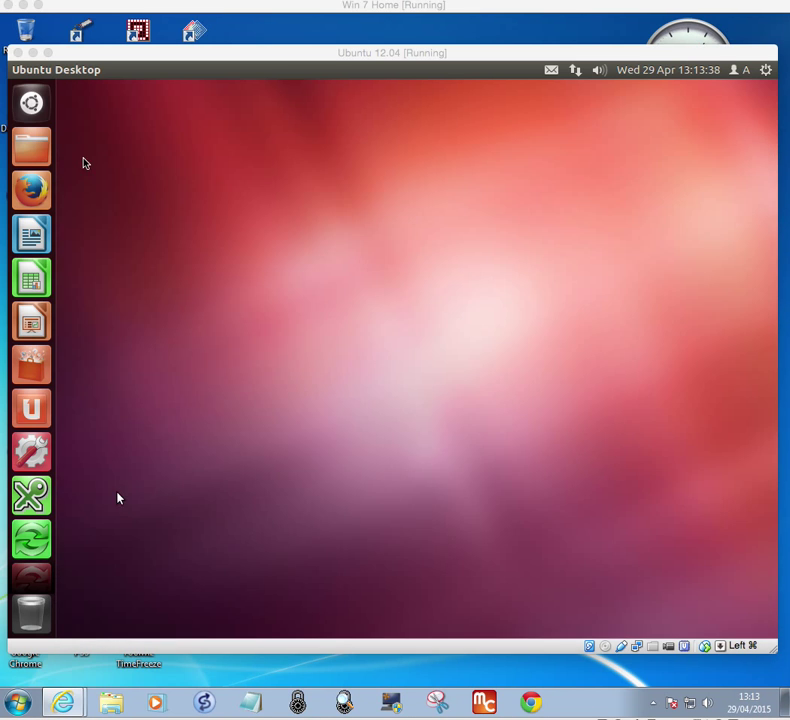
{"action": "left_click", "coordinate": [32, 52]}
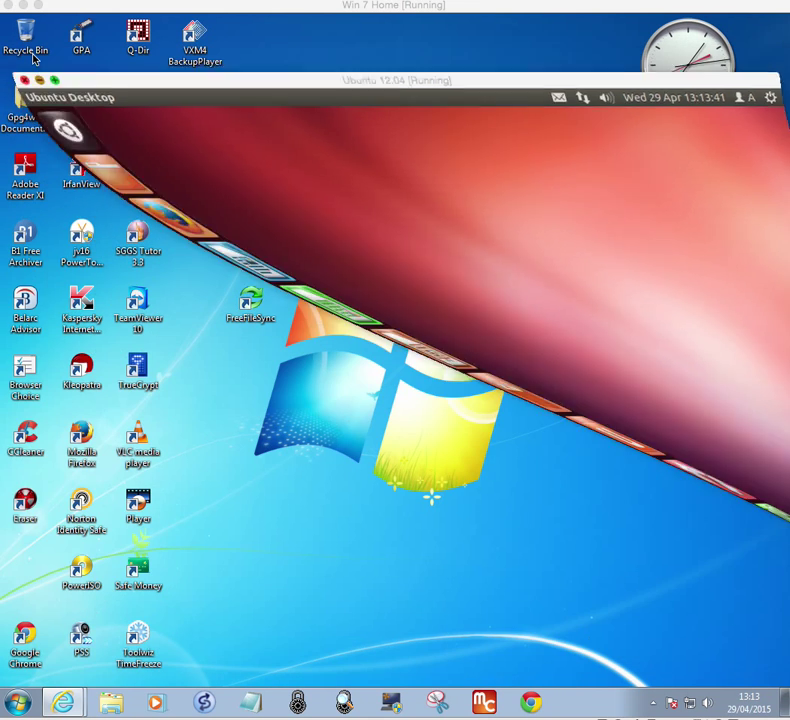